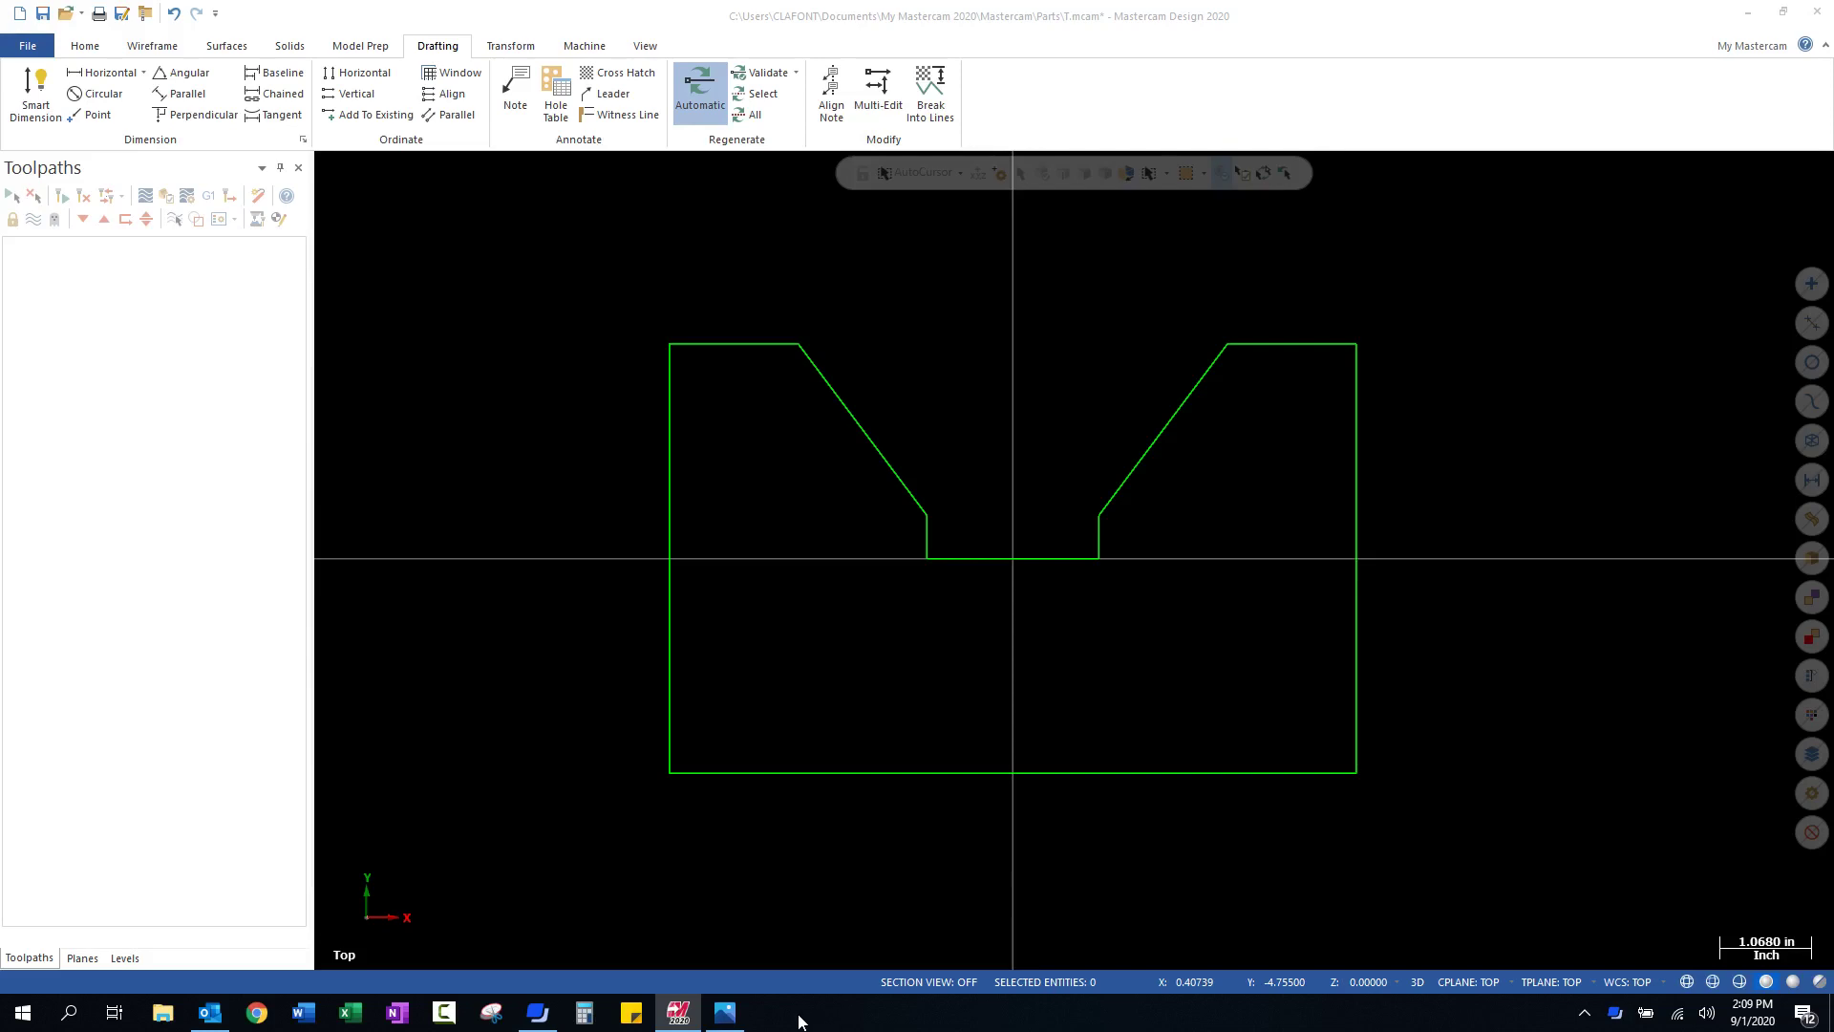
Open the Lesson 1.JPG reference drawing in Photos from the taskbar preview
{"action": "mouse_move", "coordinate": [736, 1024]}
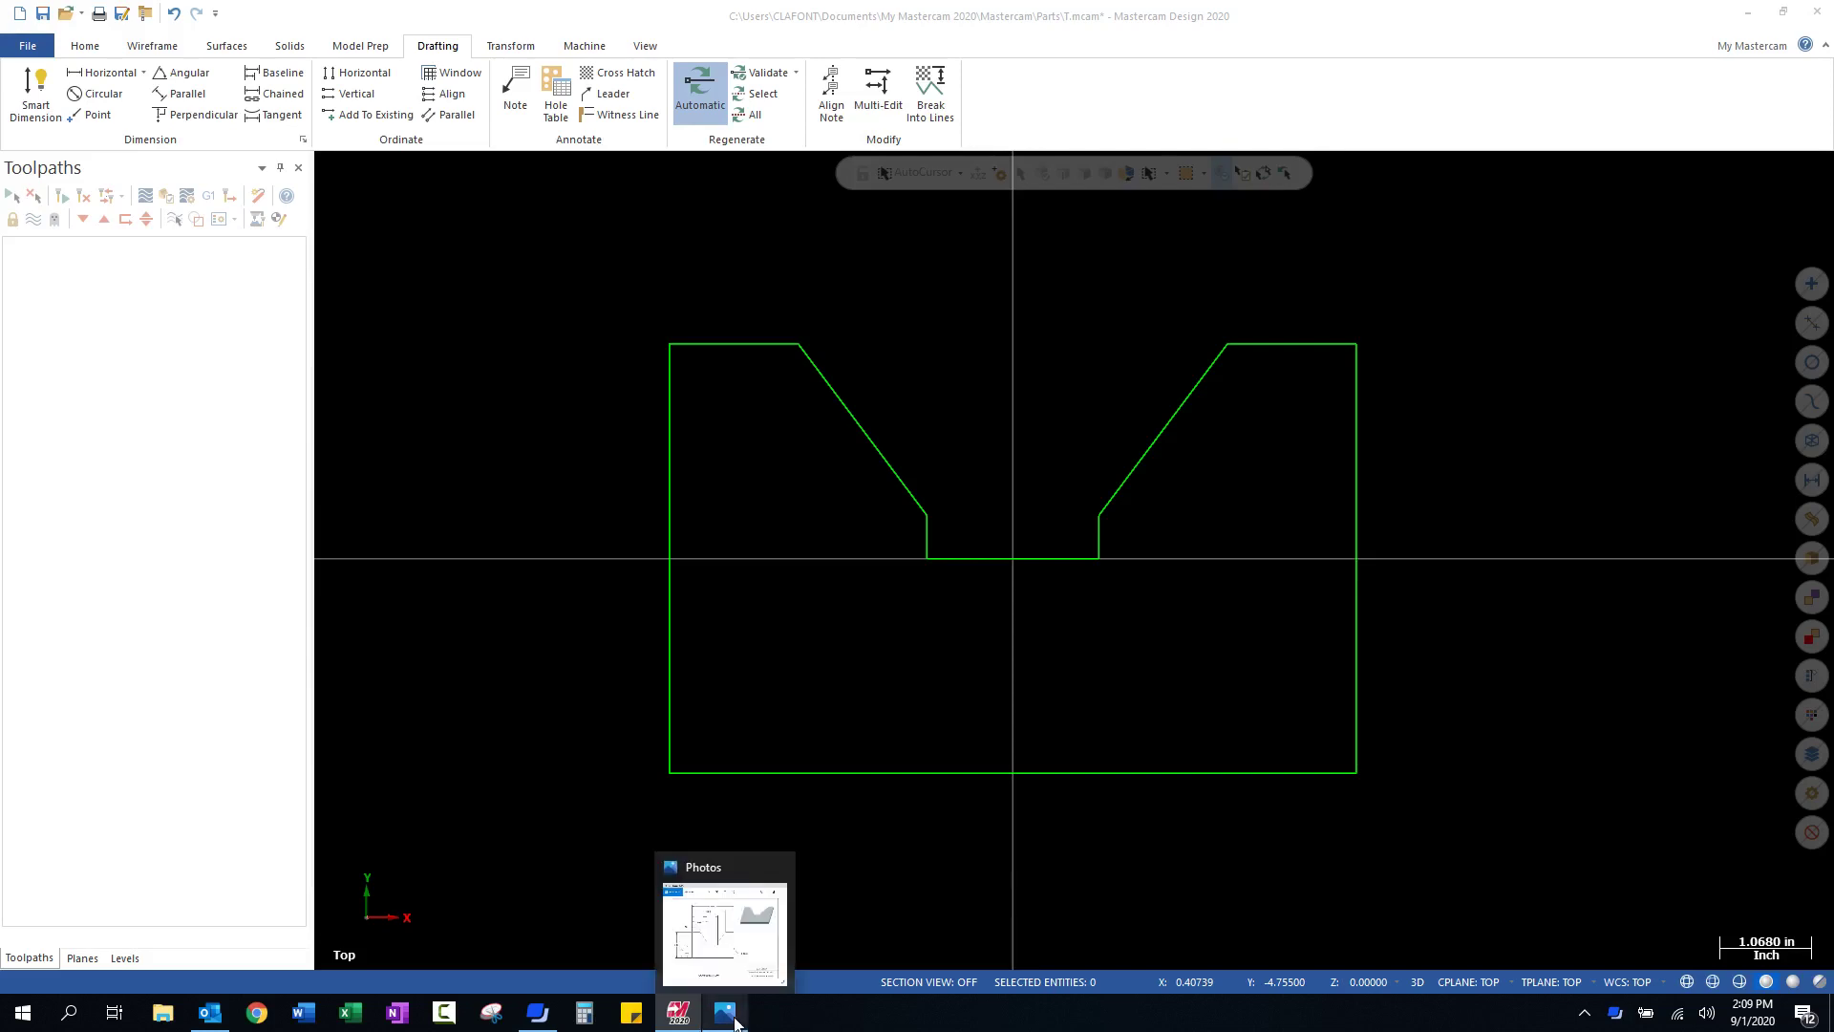
{"action": "left_click", "coordinate": [732, 1020]}
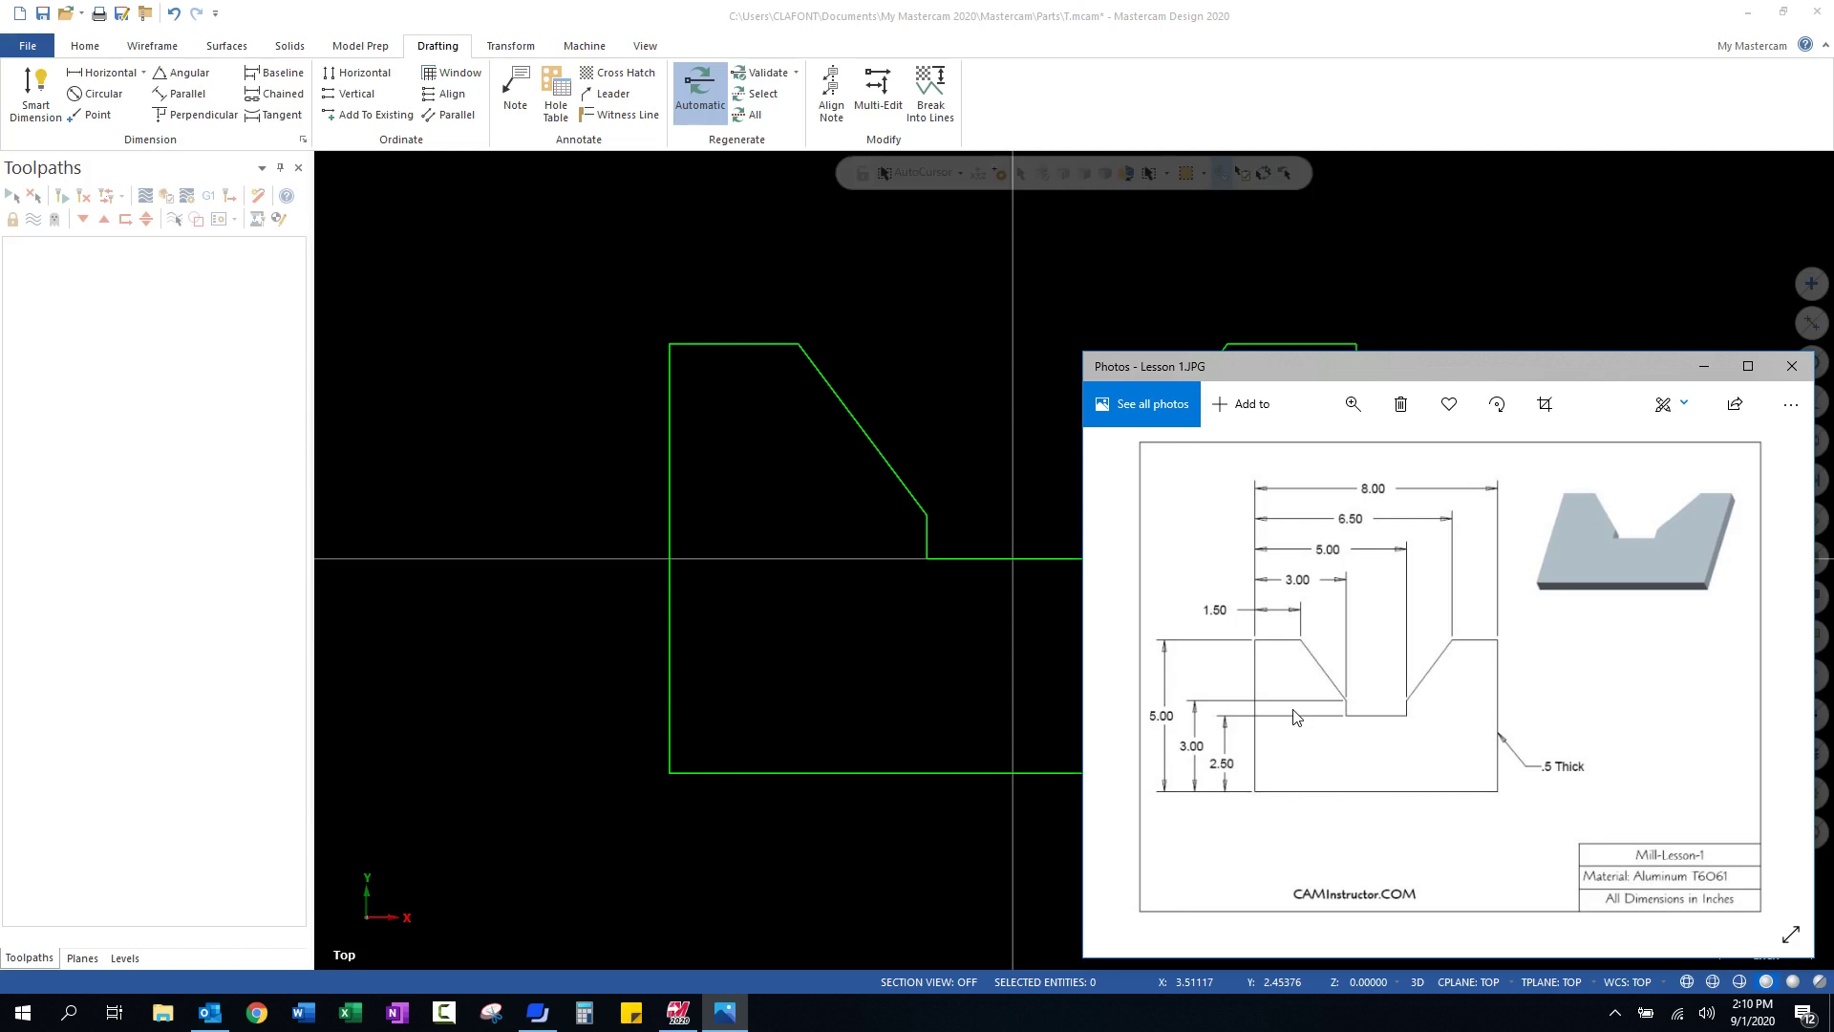
Drag the Photos reference window off to the right of the screen
{"action": "left_click_drag", "start_coordinate": [1492, 369], "coordinate": [1833, 369]}
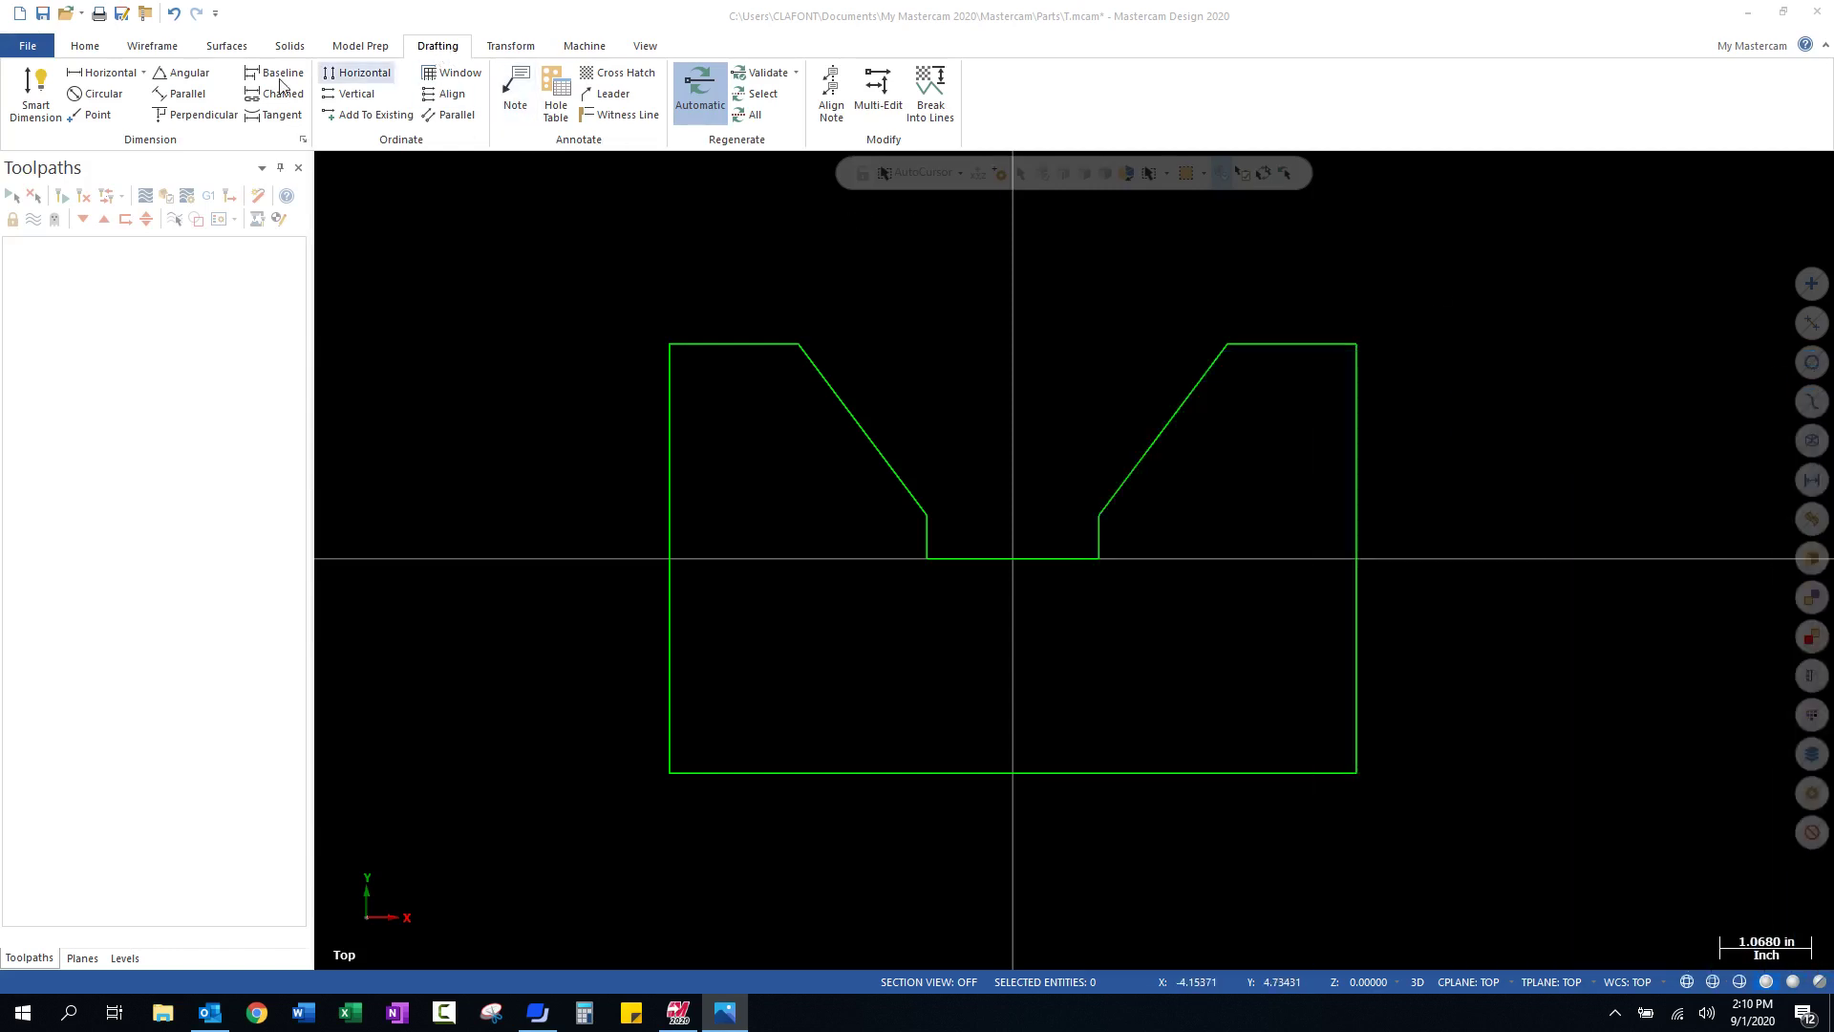
Smart Dimension the 8.000 bottom width, 5.000 right height and 1.500 top-left ledge
{"action": "left_click", "coordinate": [38, 96]}
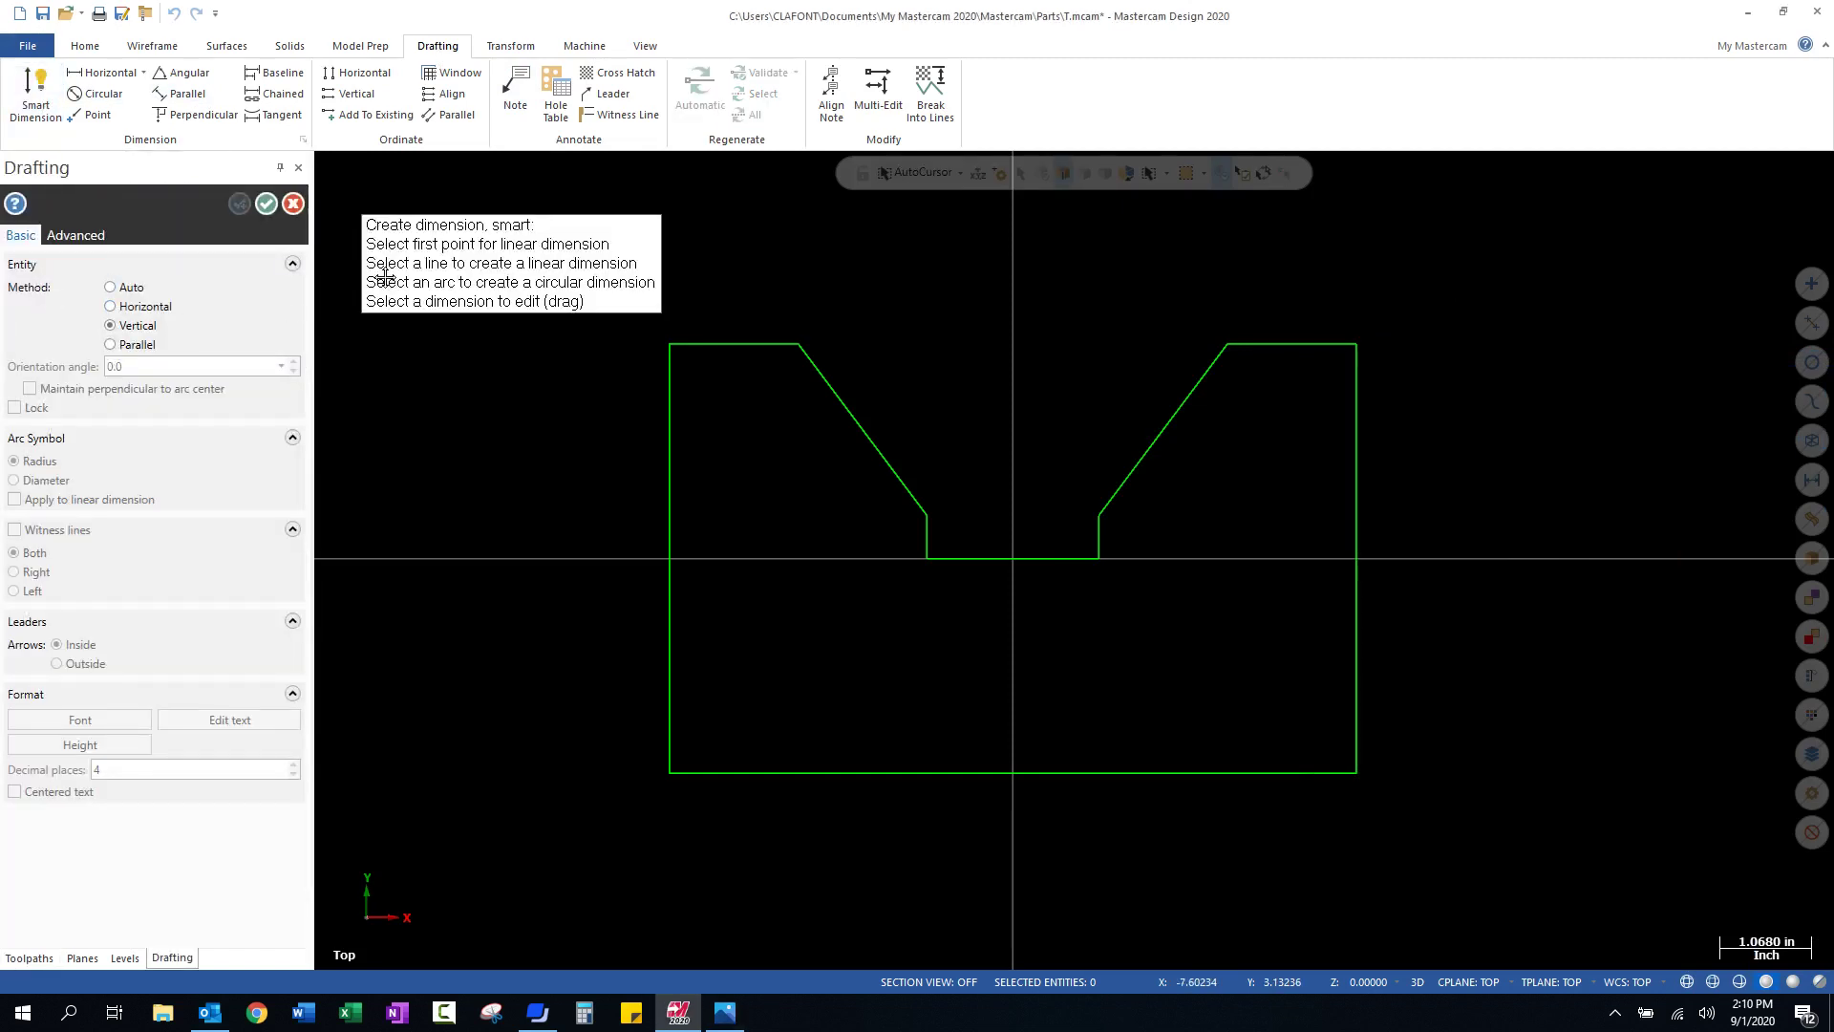
{"action": "left_click", "coordinate": [798, 776]}
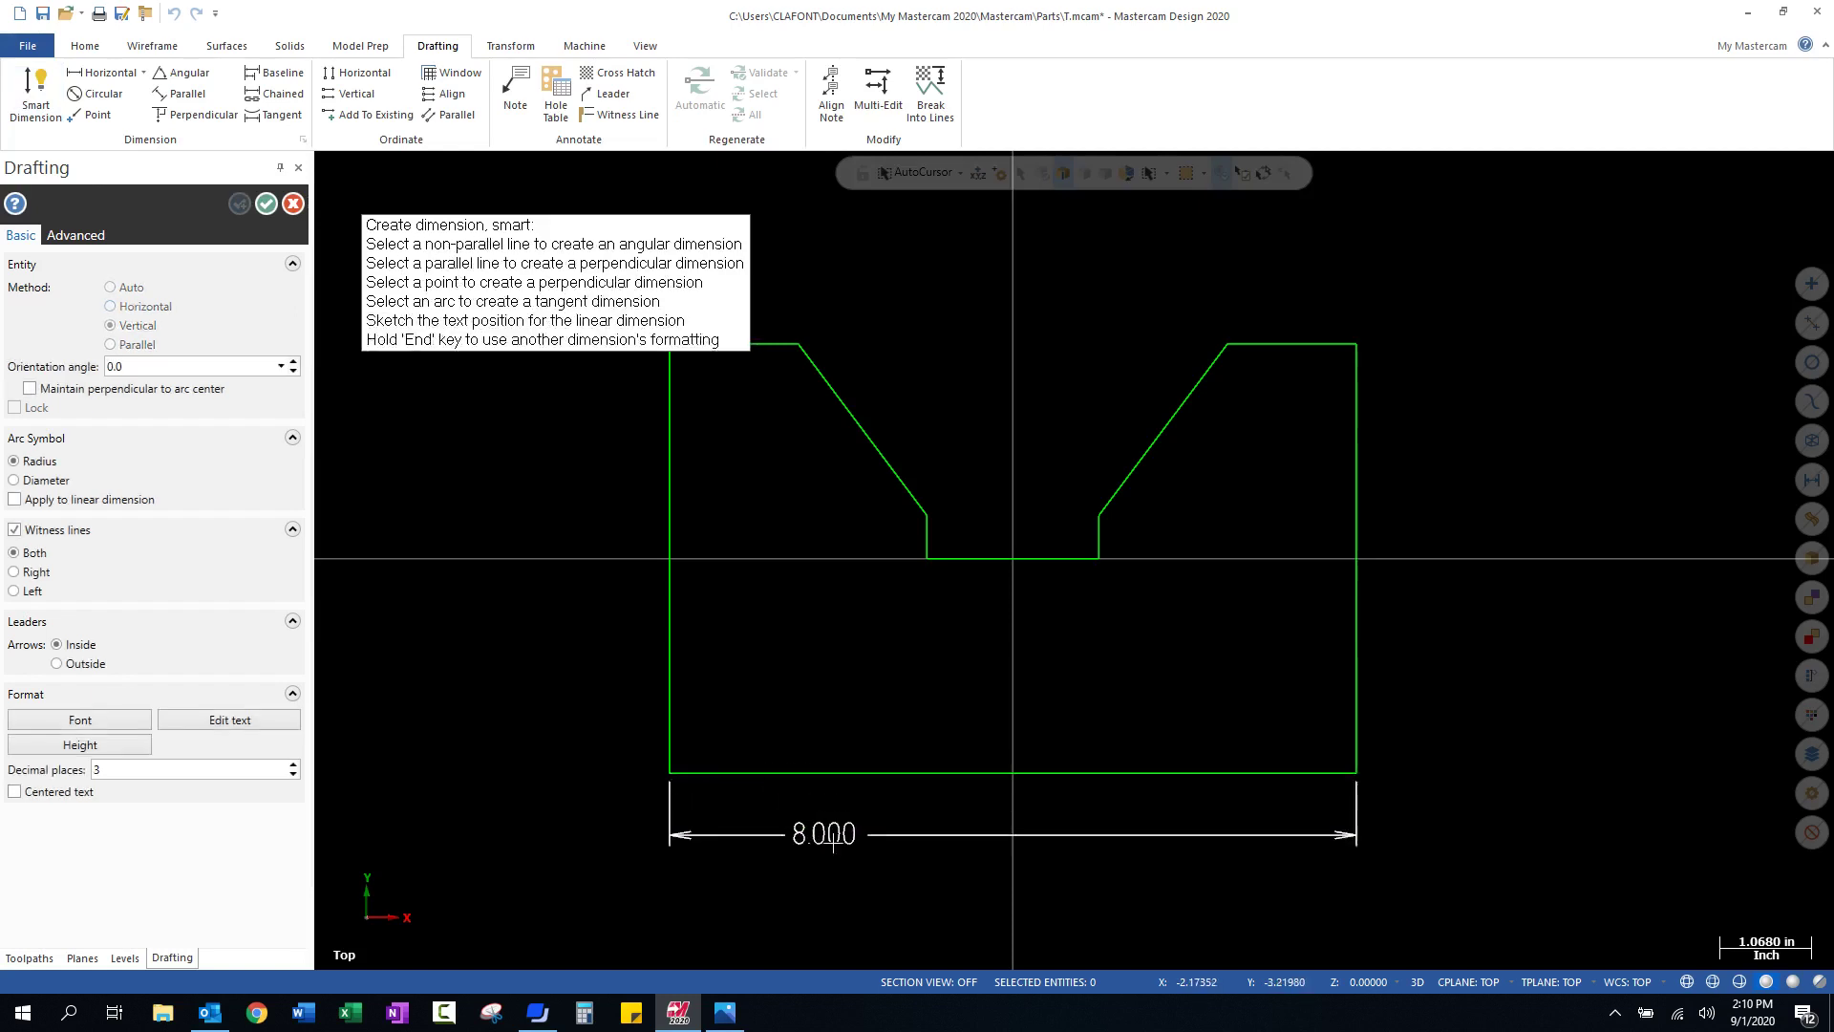
{"action": "left_click", "coordinate": [1010, 882]}
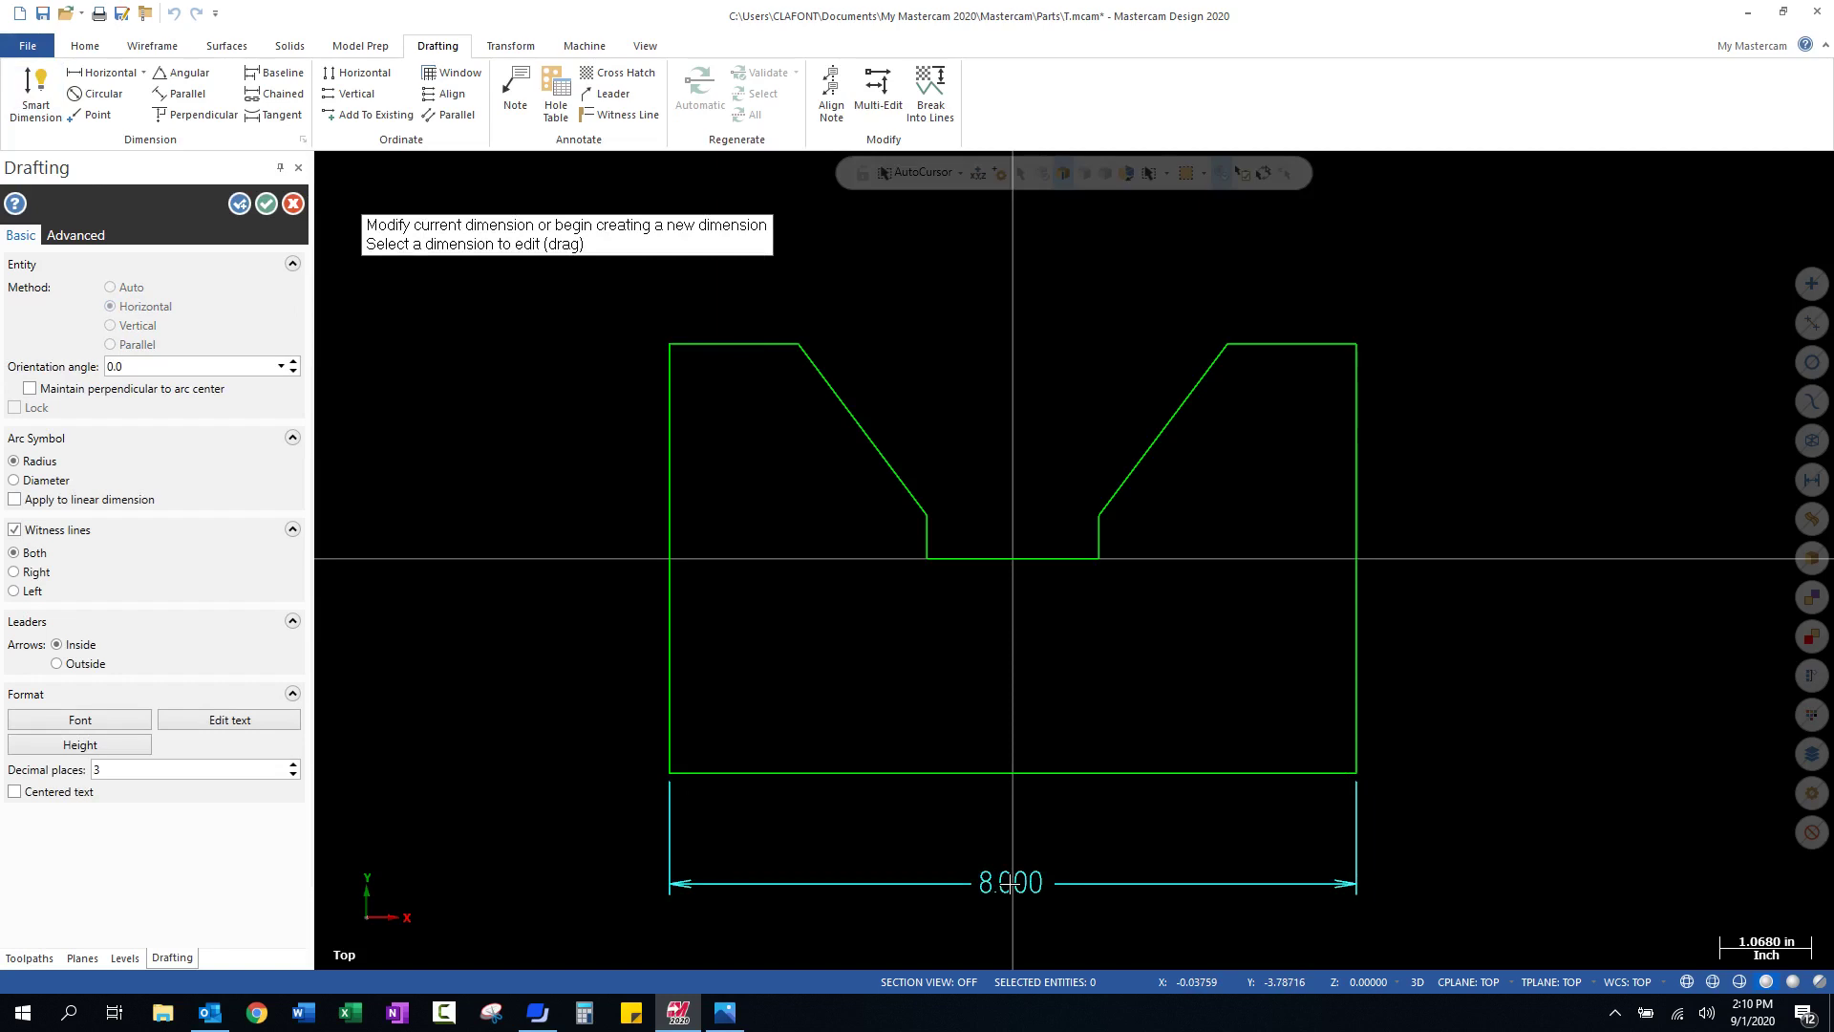
{"action": "left_click", "coordinate": [1356, 688]}
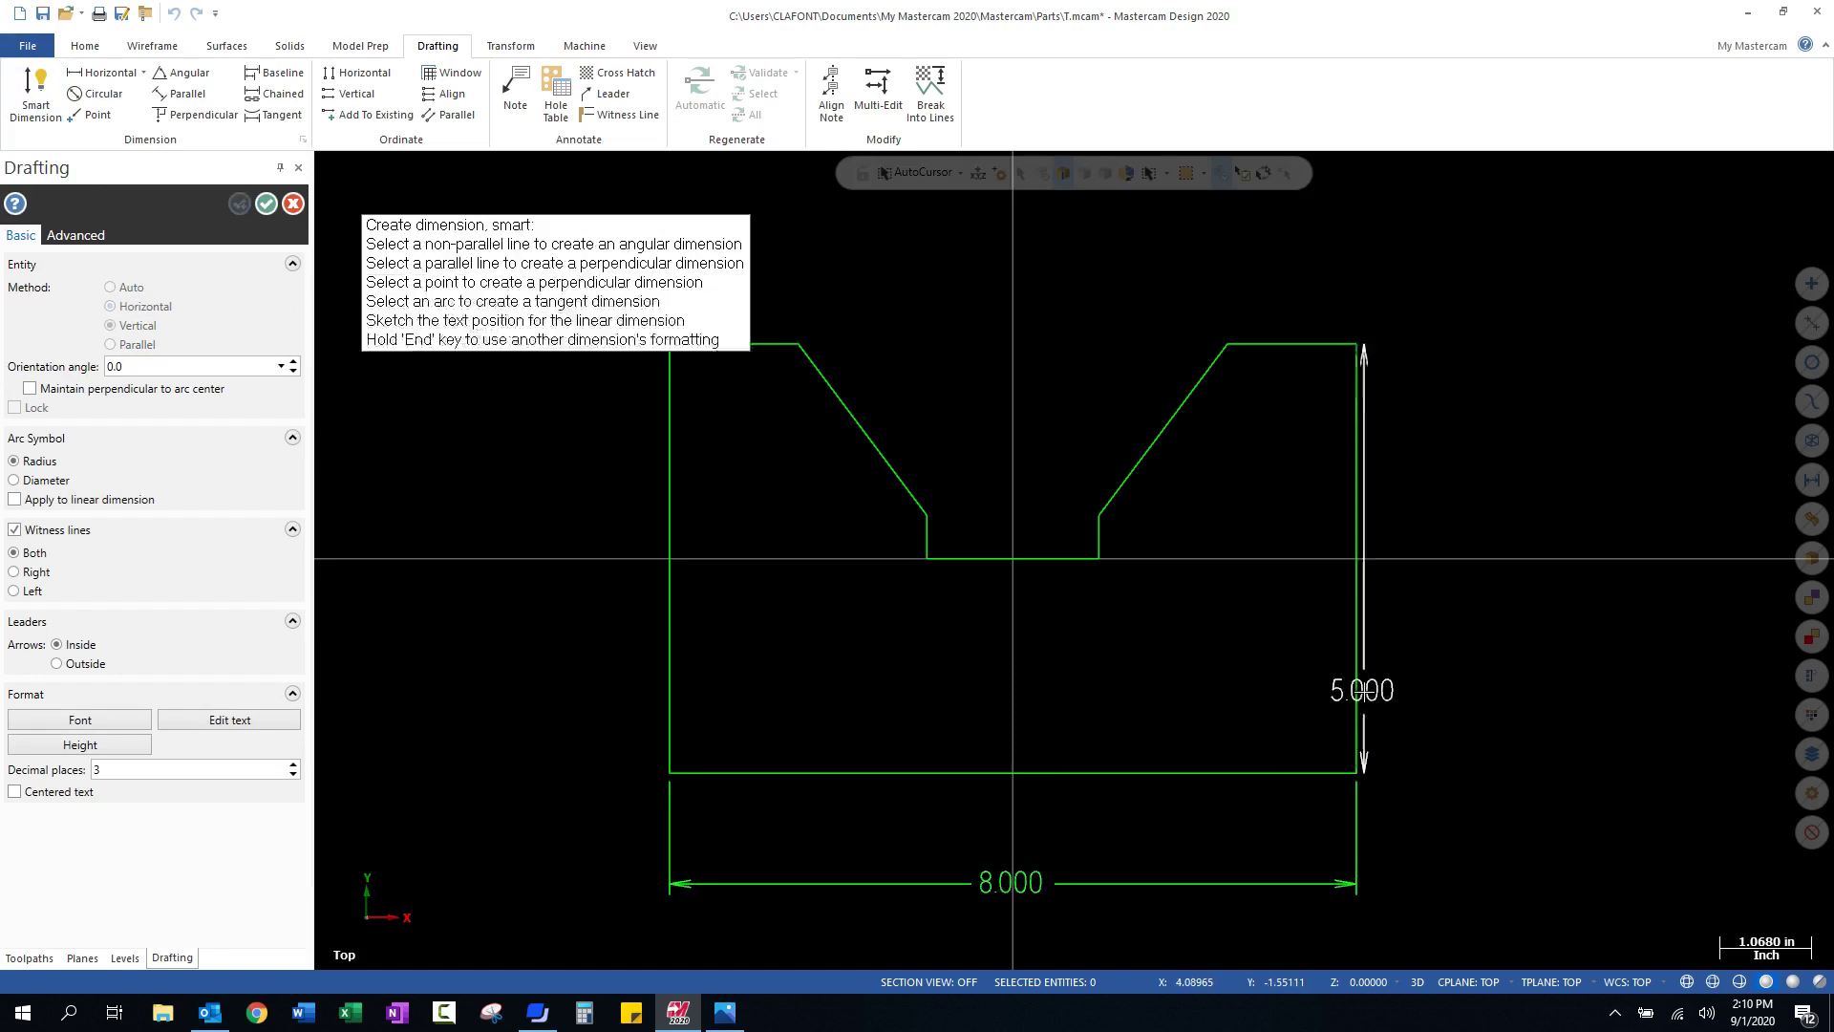
{"action": "left_click", "coordinate": [1508, 566]}
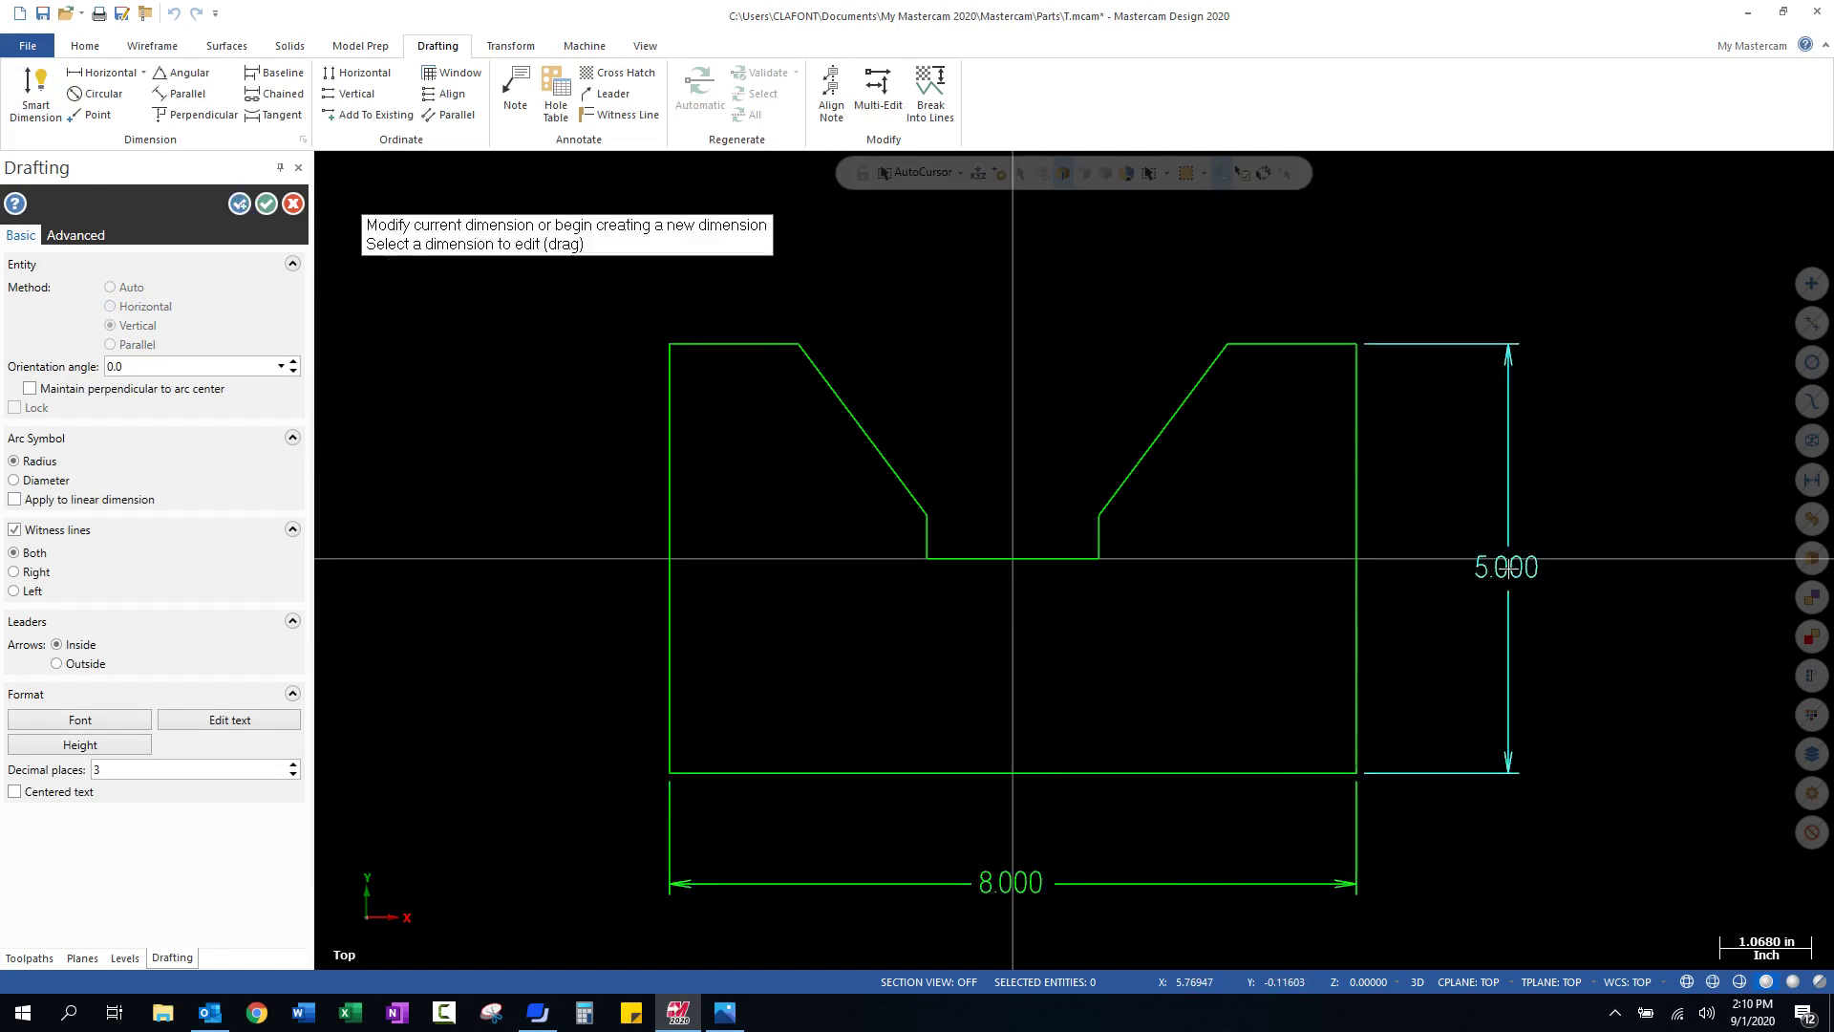
{"action": "left_click", "coordinate": [674, 350]}
{"action": "left_click", "coordinate": [668, 344]}
{"action": "left_click", "coordinate": [799, 345]}
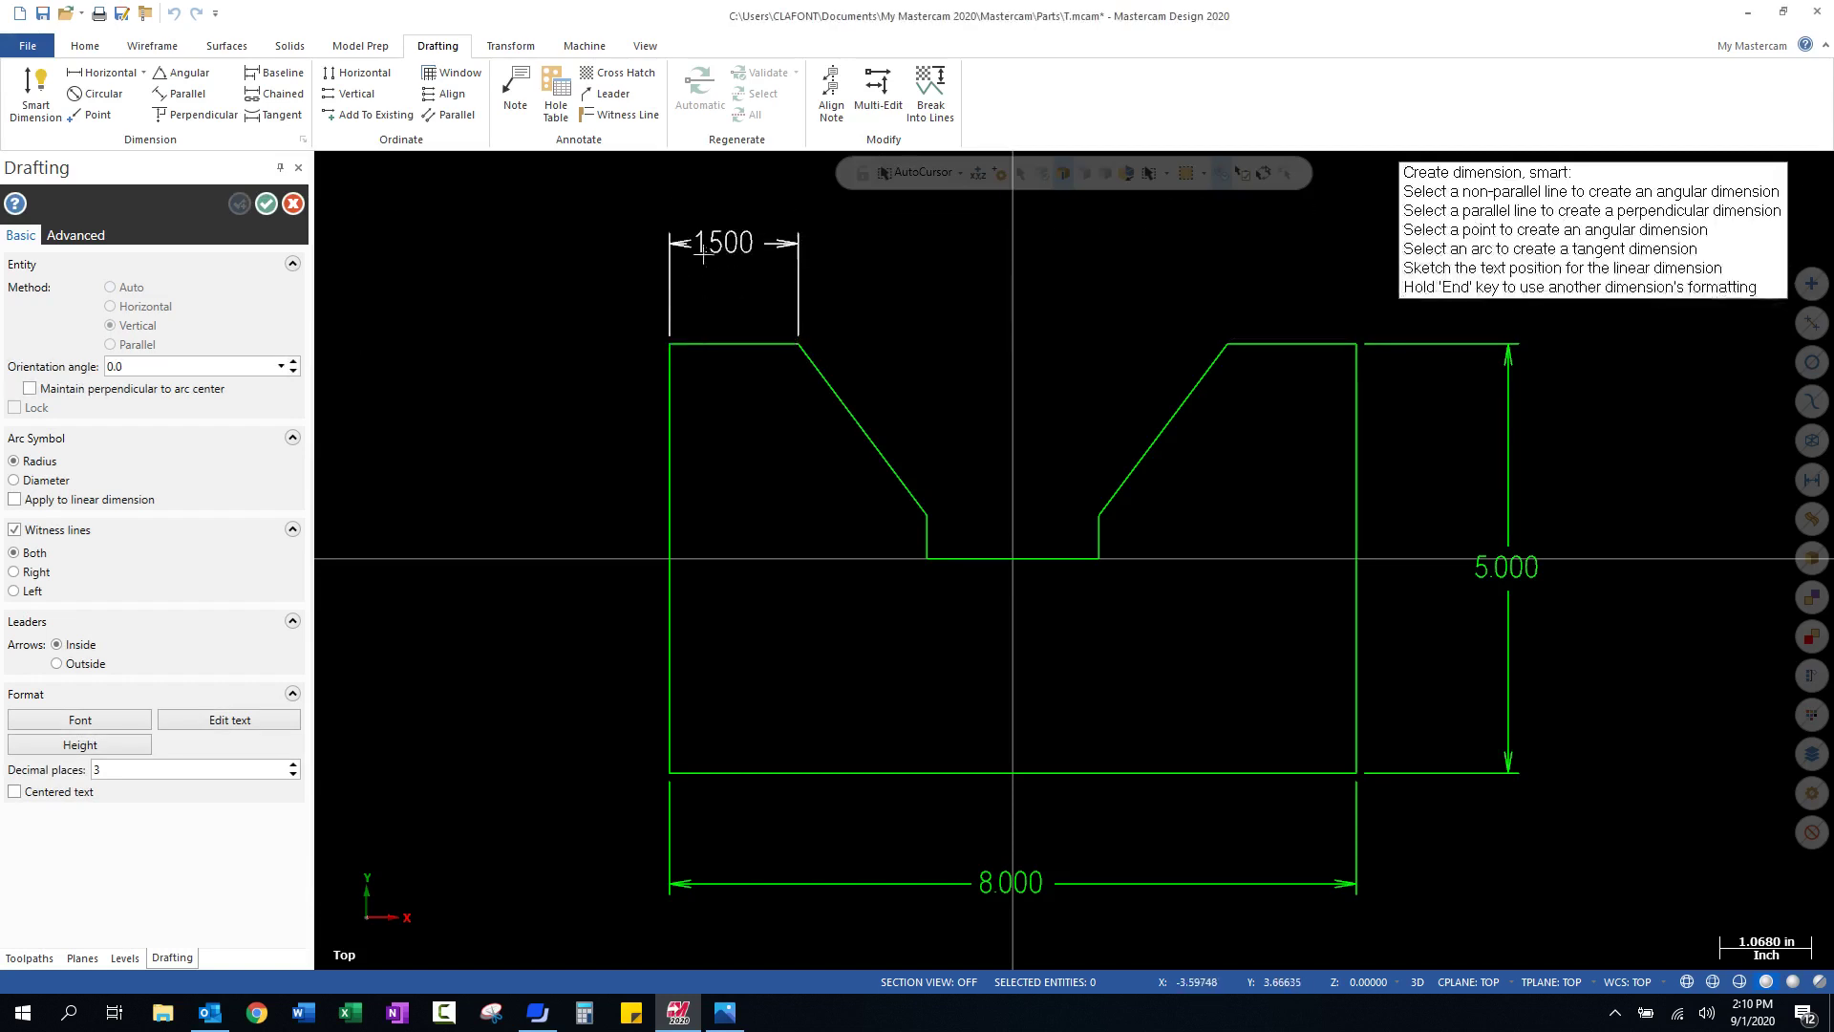
{"action": "left_click", "coordinate": [700, 268]}
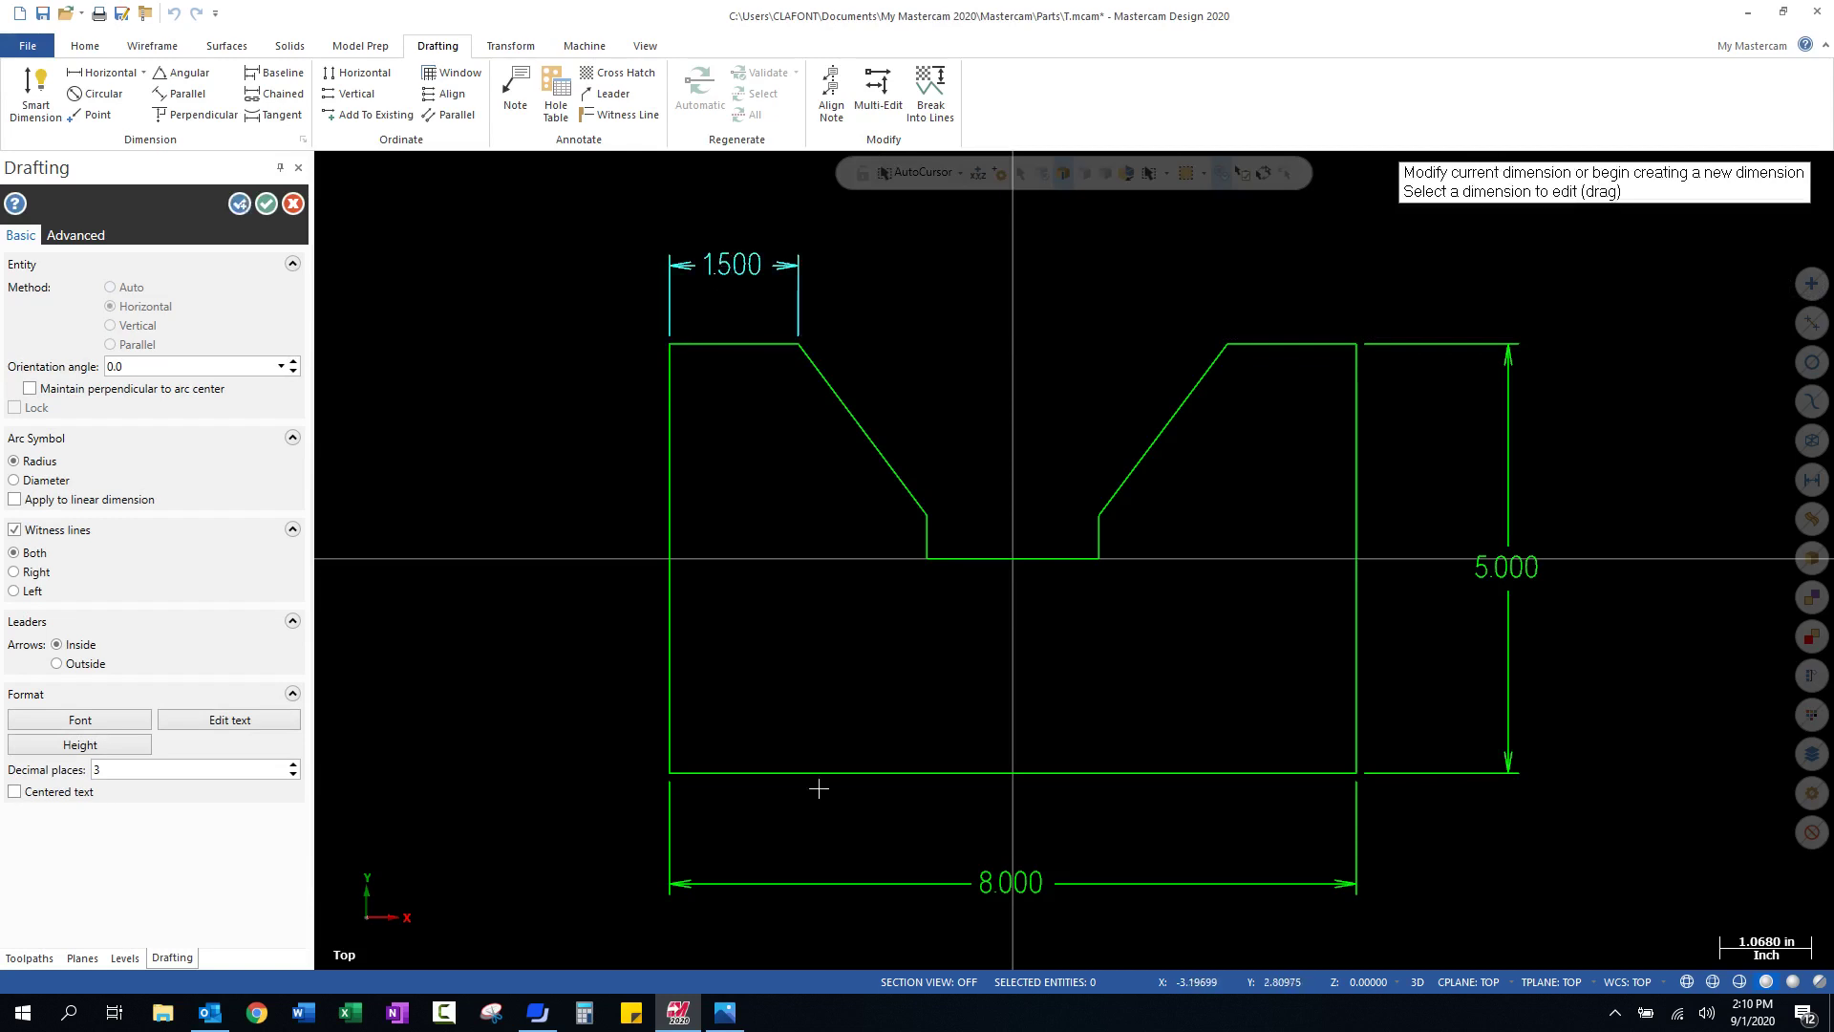
Start a dimension from the top-left corner to the left slope's lower end, Auto method
{"action": "scroll", "coordinate": [841, 757], "scroll_direction": "down", "scroll_amount": 2}
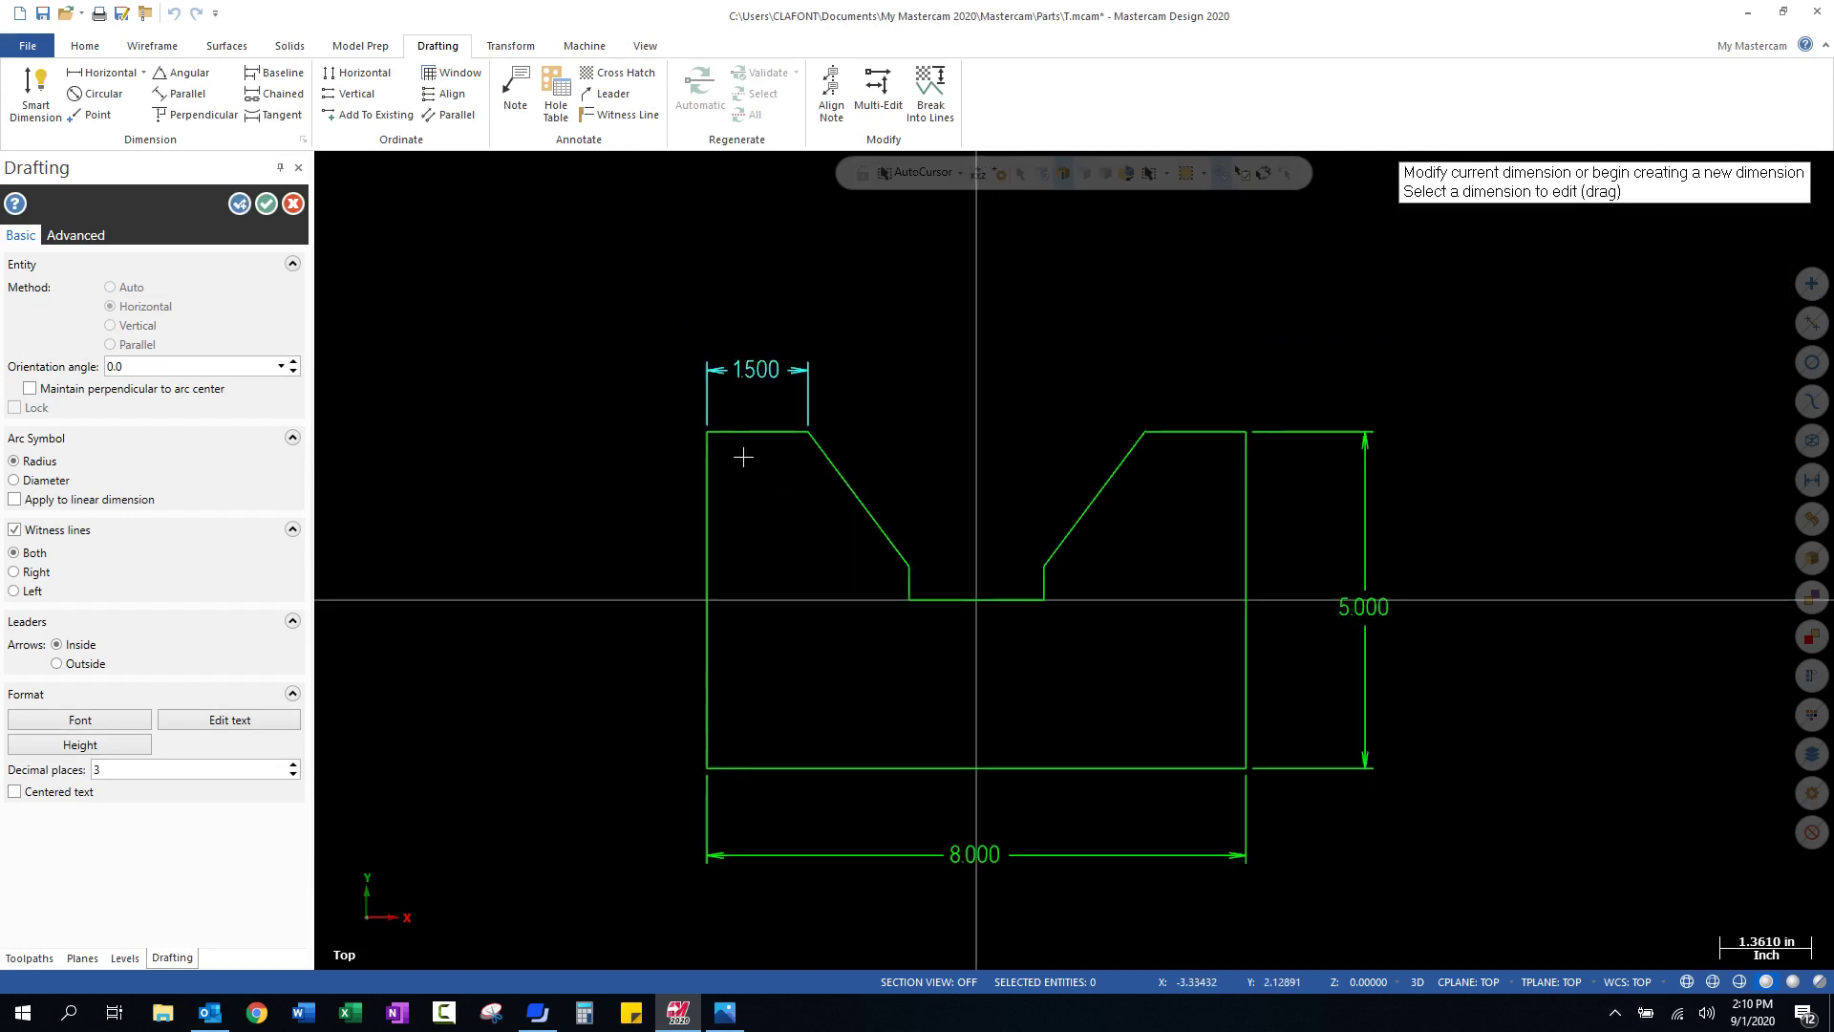
{"action": "left_click", "coordinate": [716, 438]}
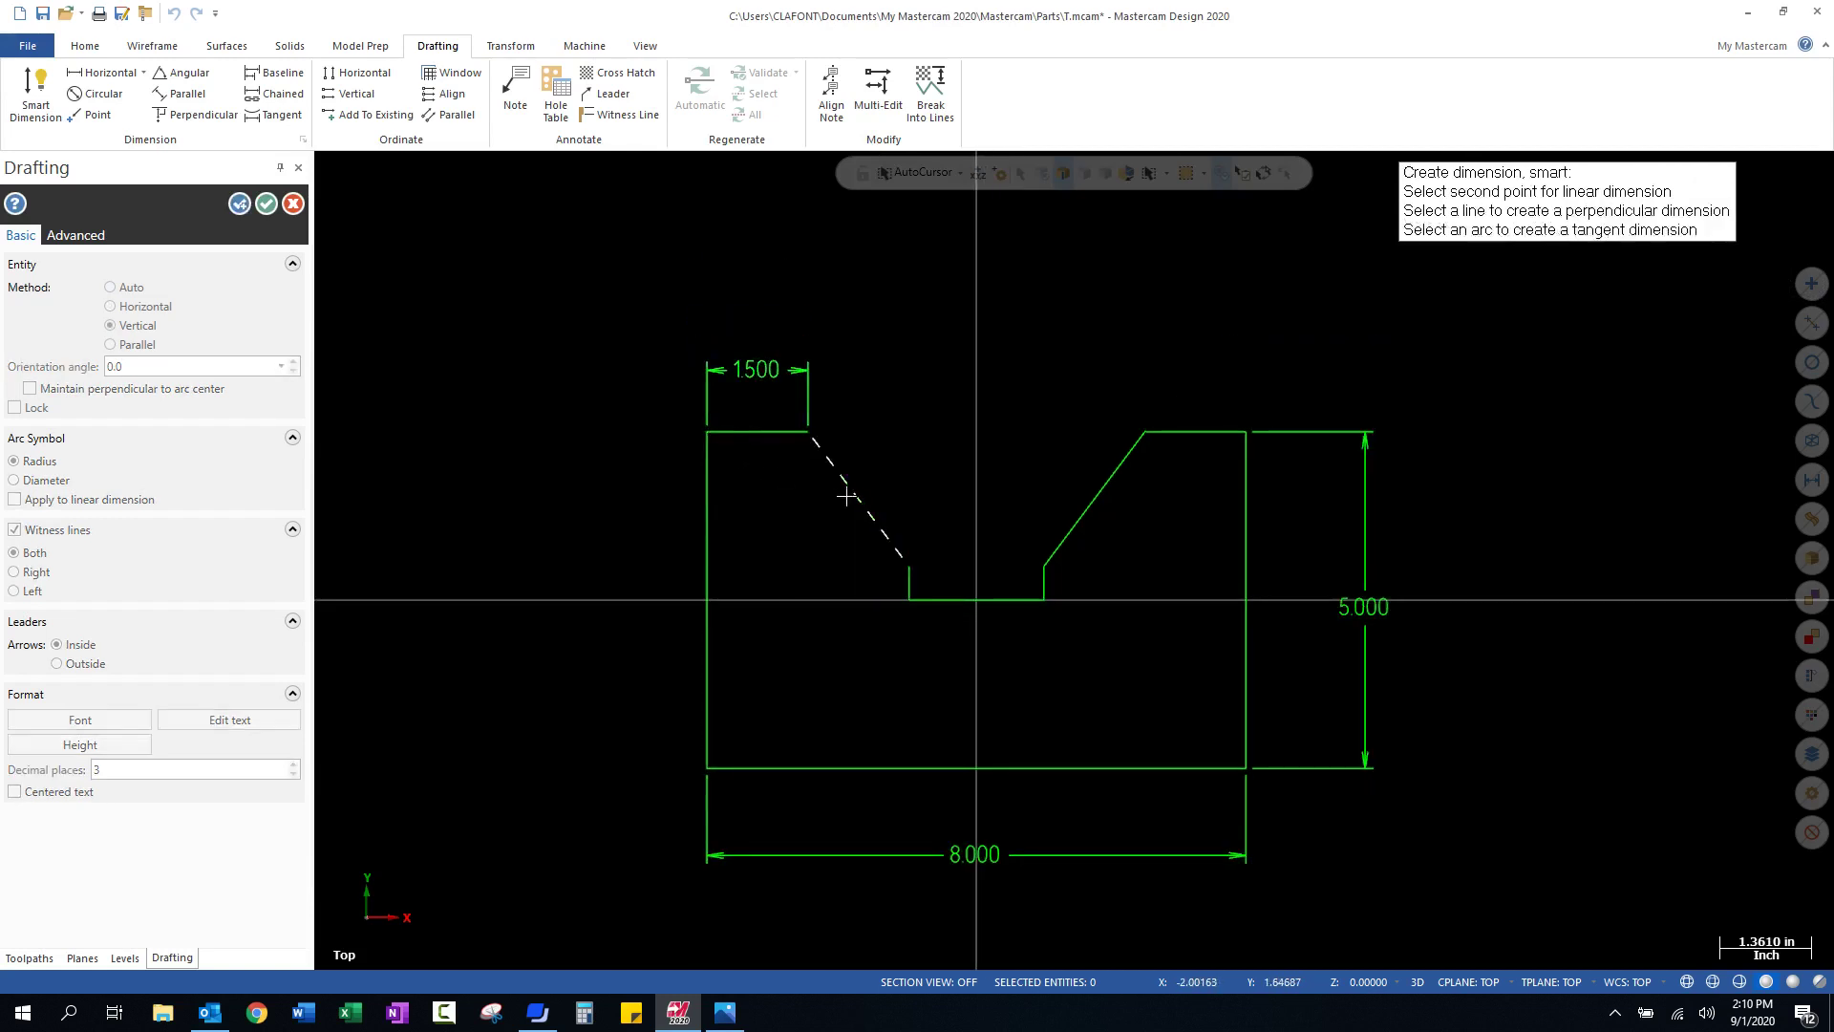
{"action": "left_click", "coordinate": [910, 568]}
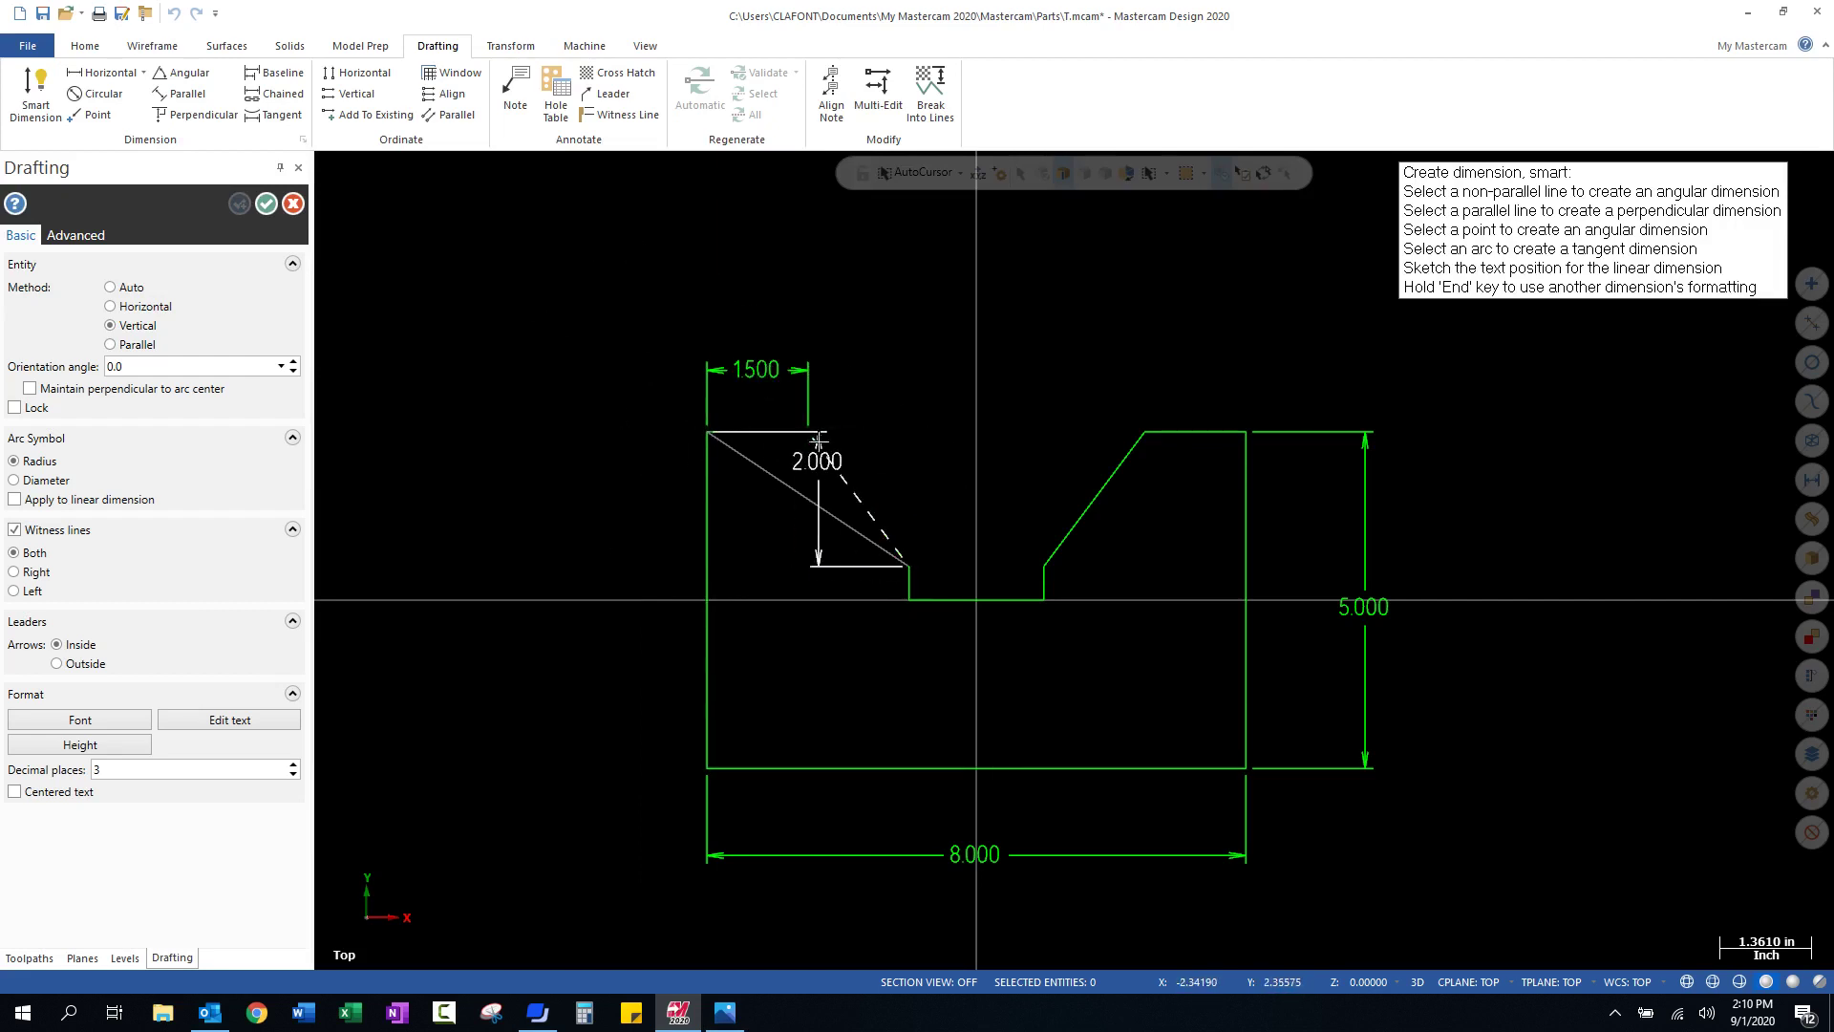
{"action": "left_click", "coordinate": [111, 286]}
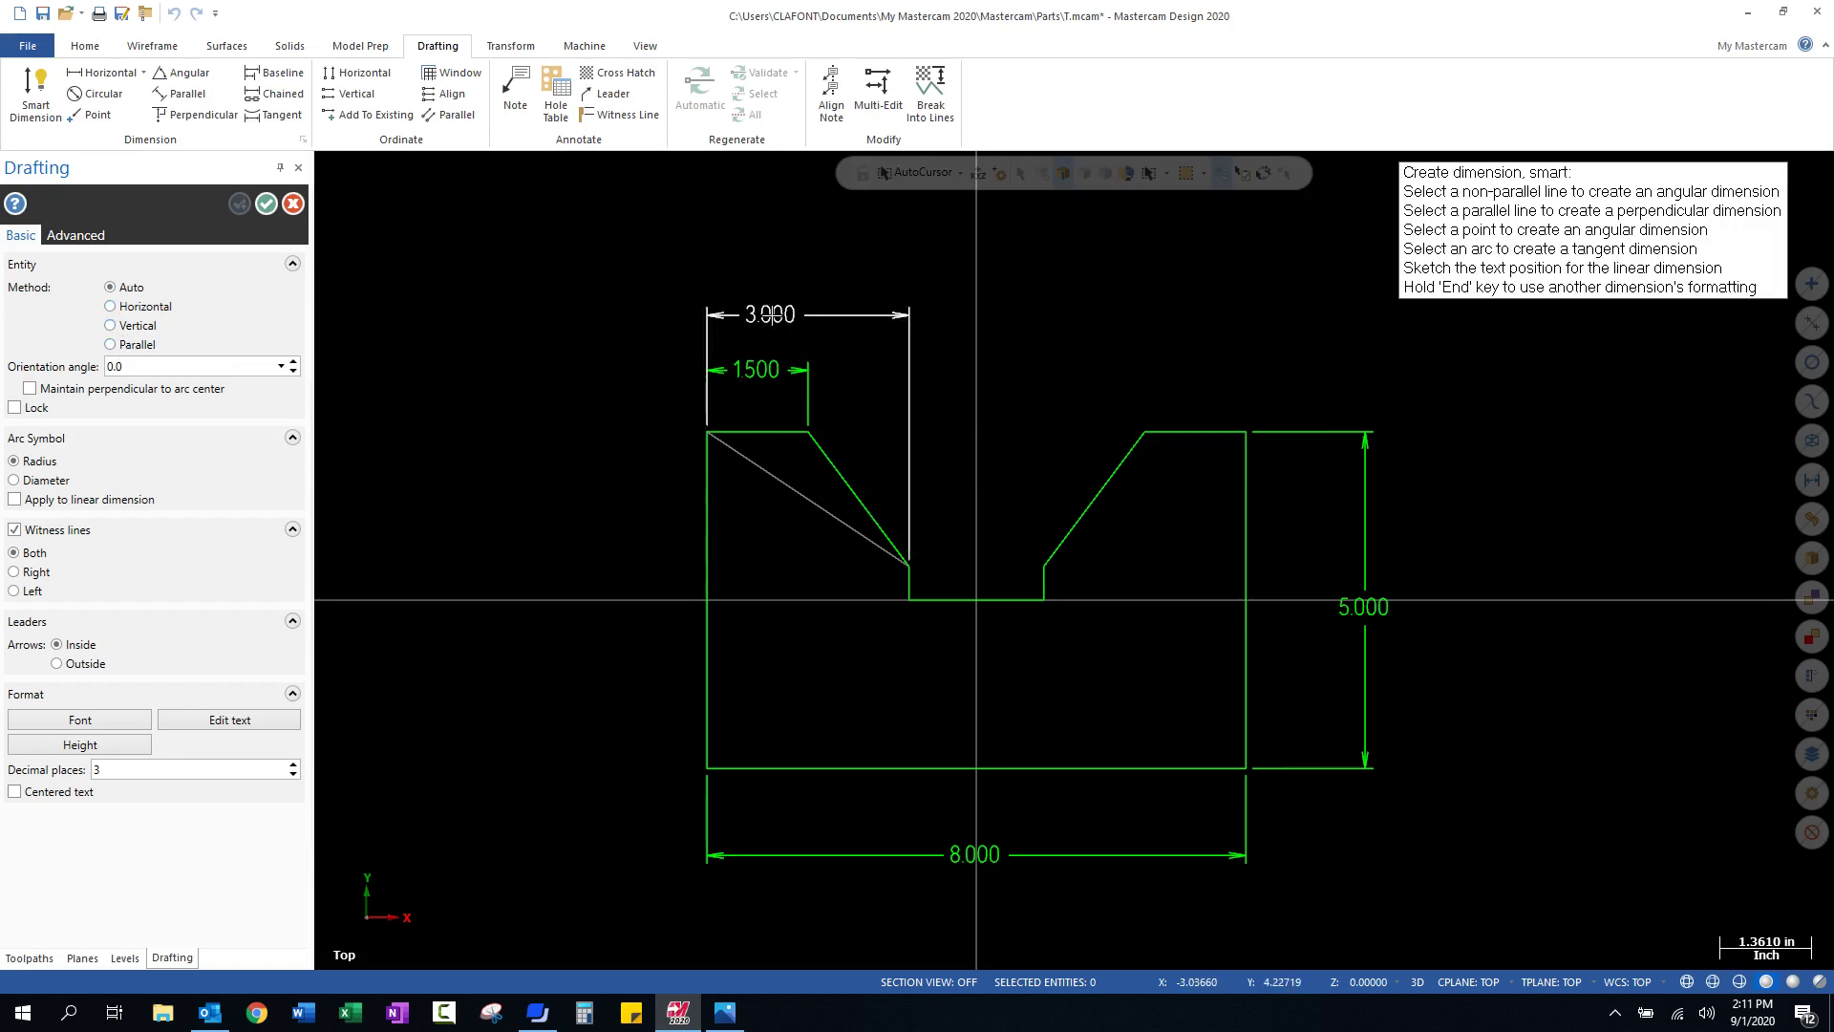
Place the 3.000, 2.000 notch-floor, 5.000 and 6.500 dimensions, then finish dimensioning
{"action": "left_click", "coordinate": [770, 314]}
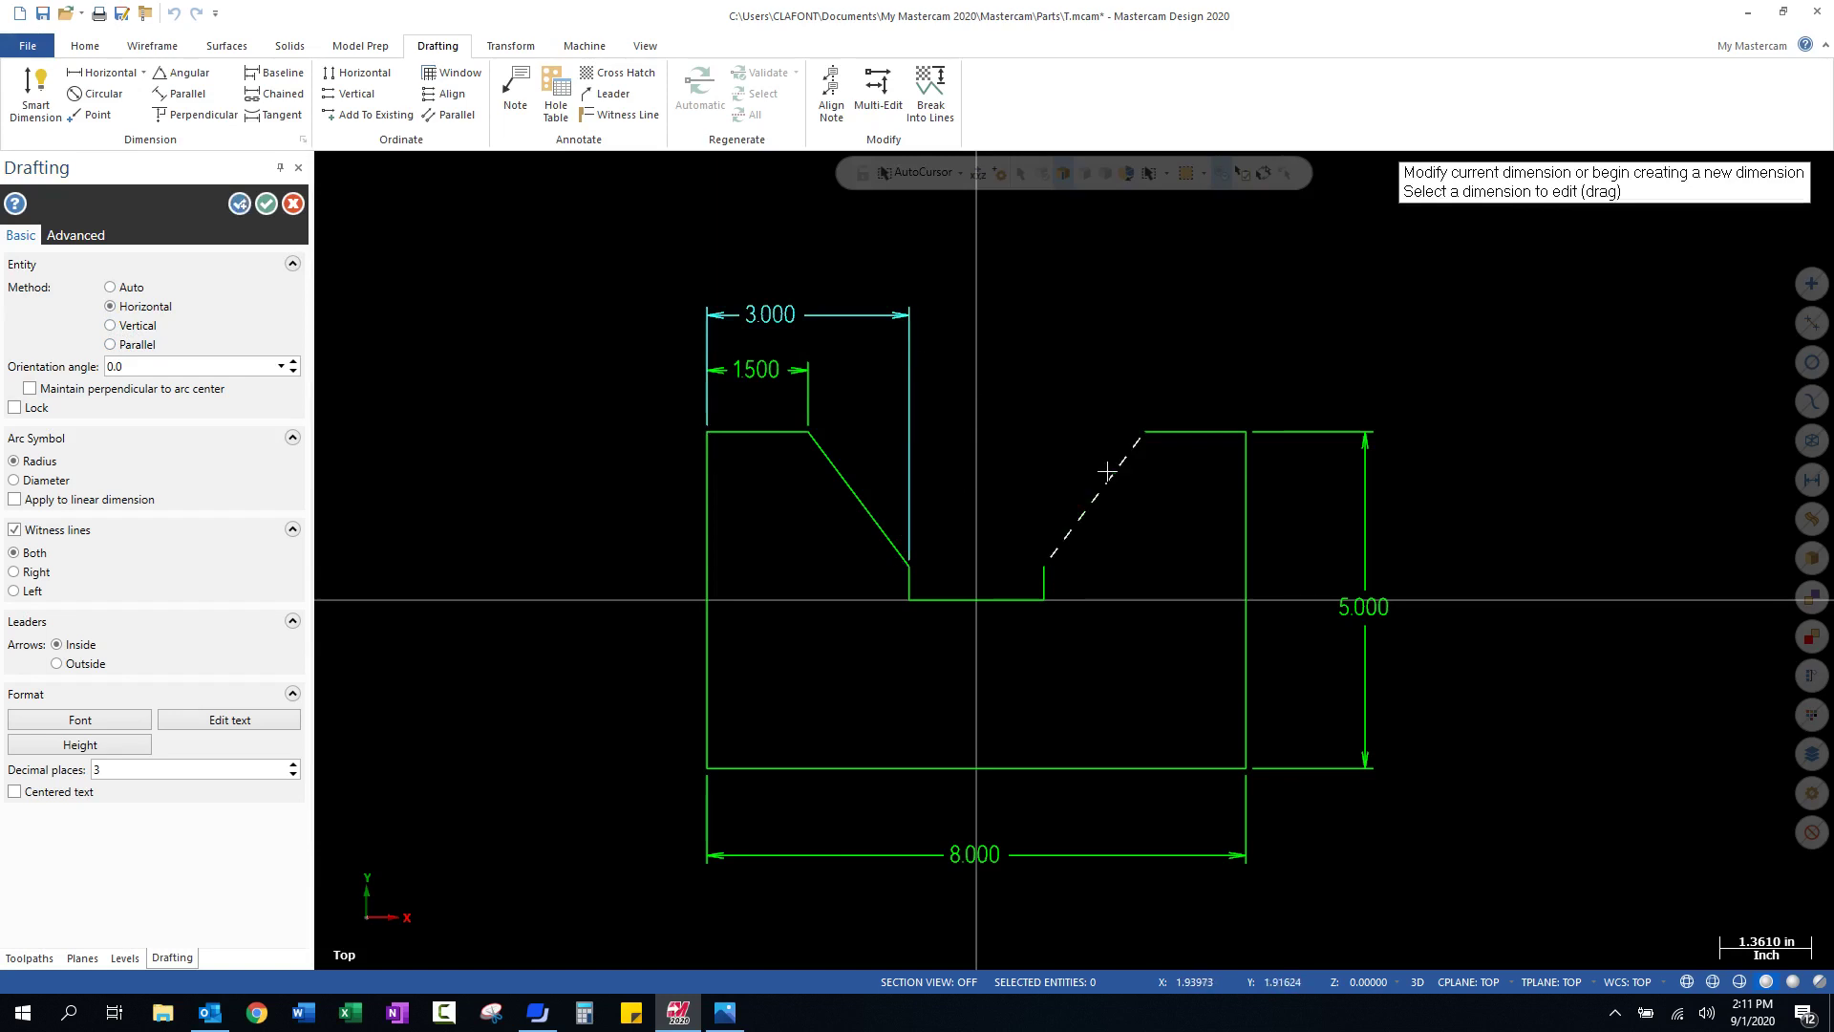
{"action": "left_click", "coordinate": [909, 602]}
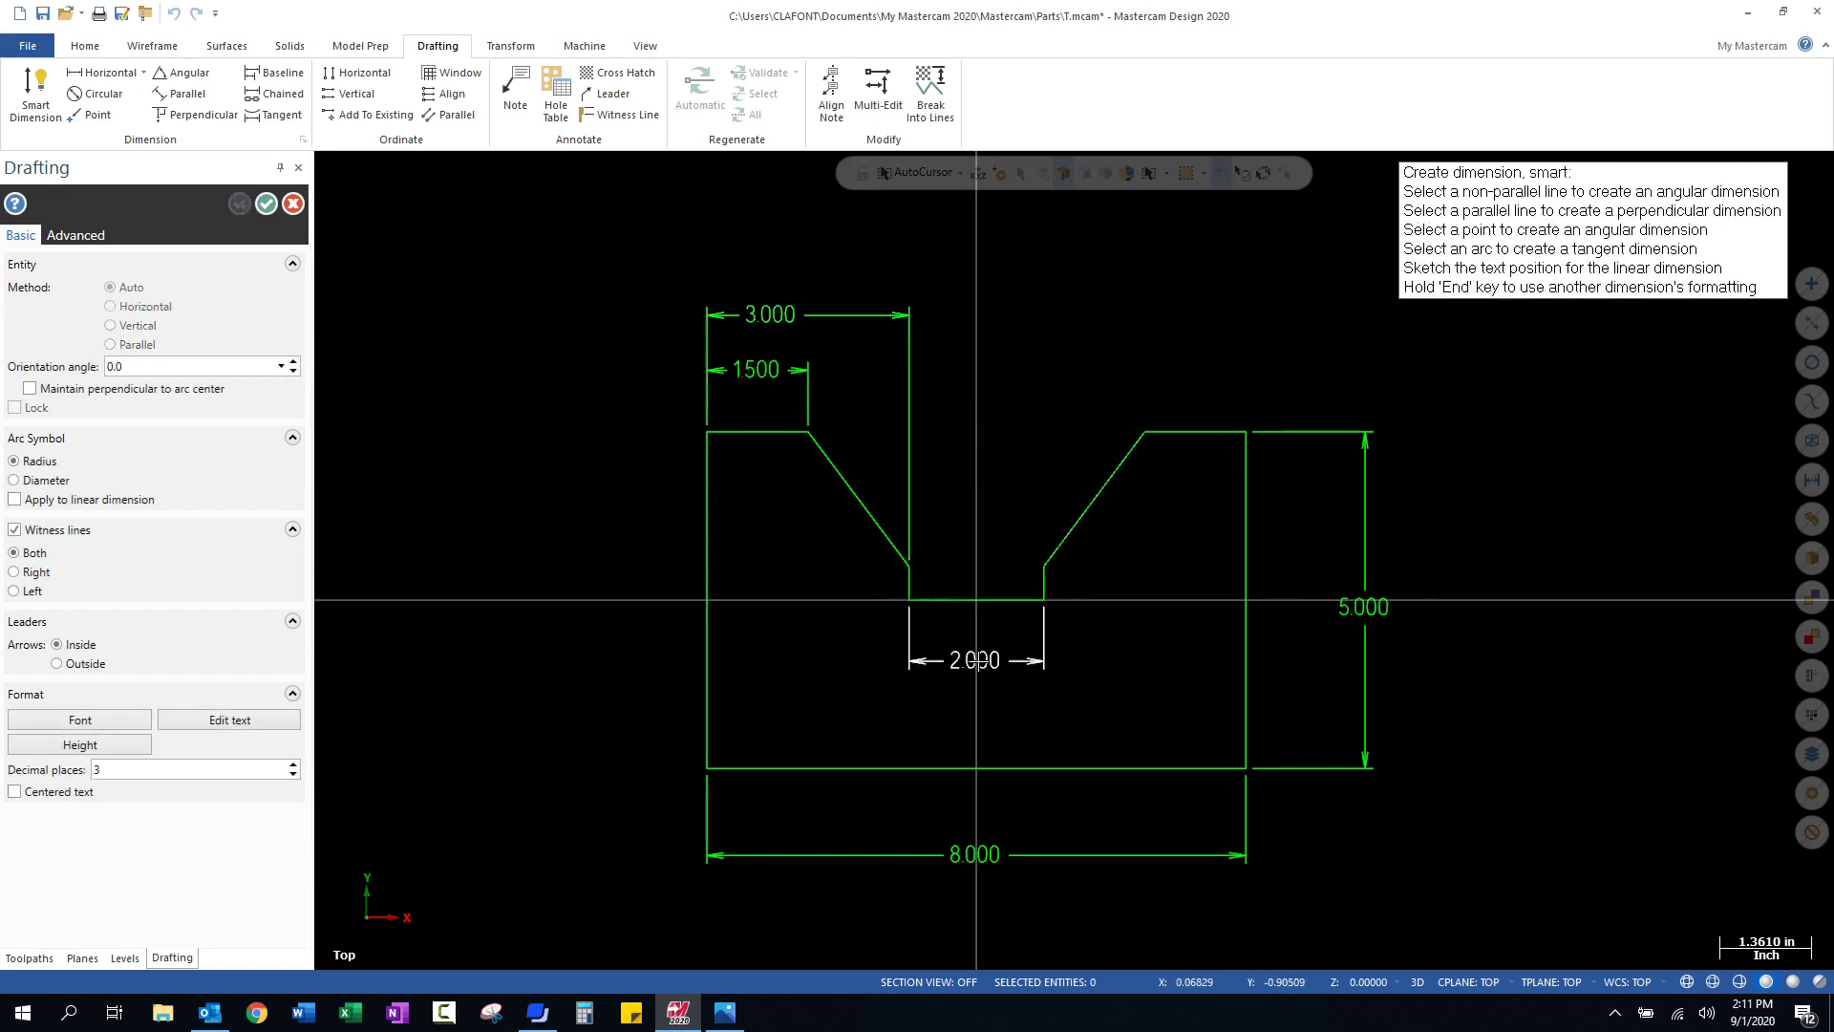
{"action": "left_click", "coordinate": [1012, 661]}
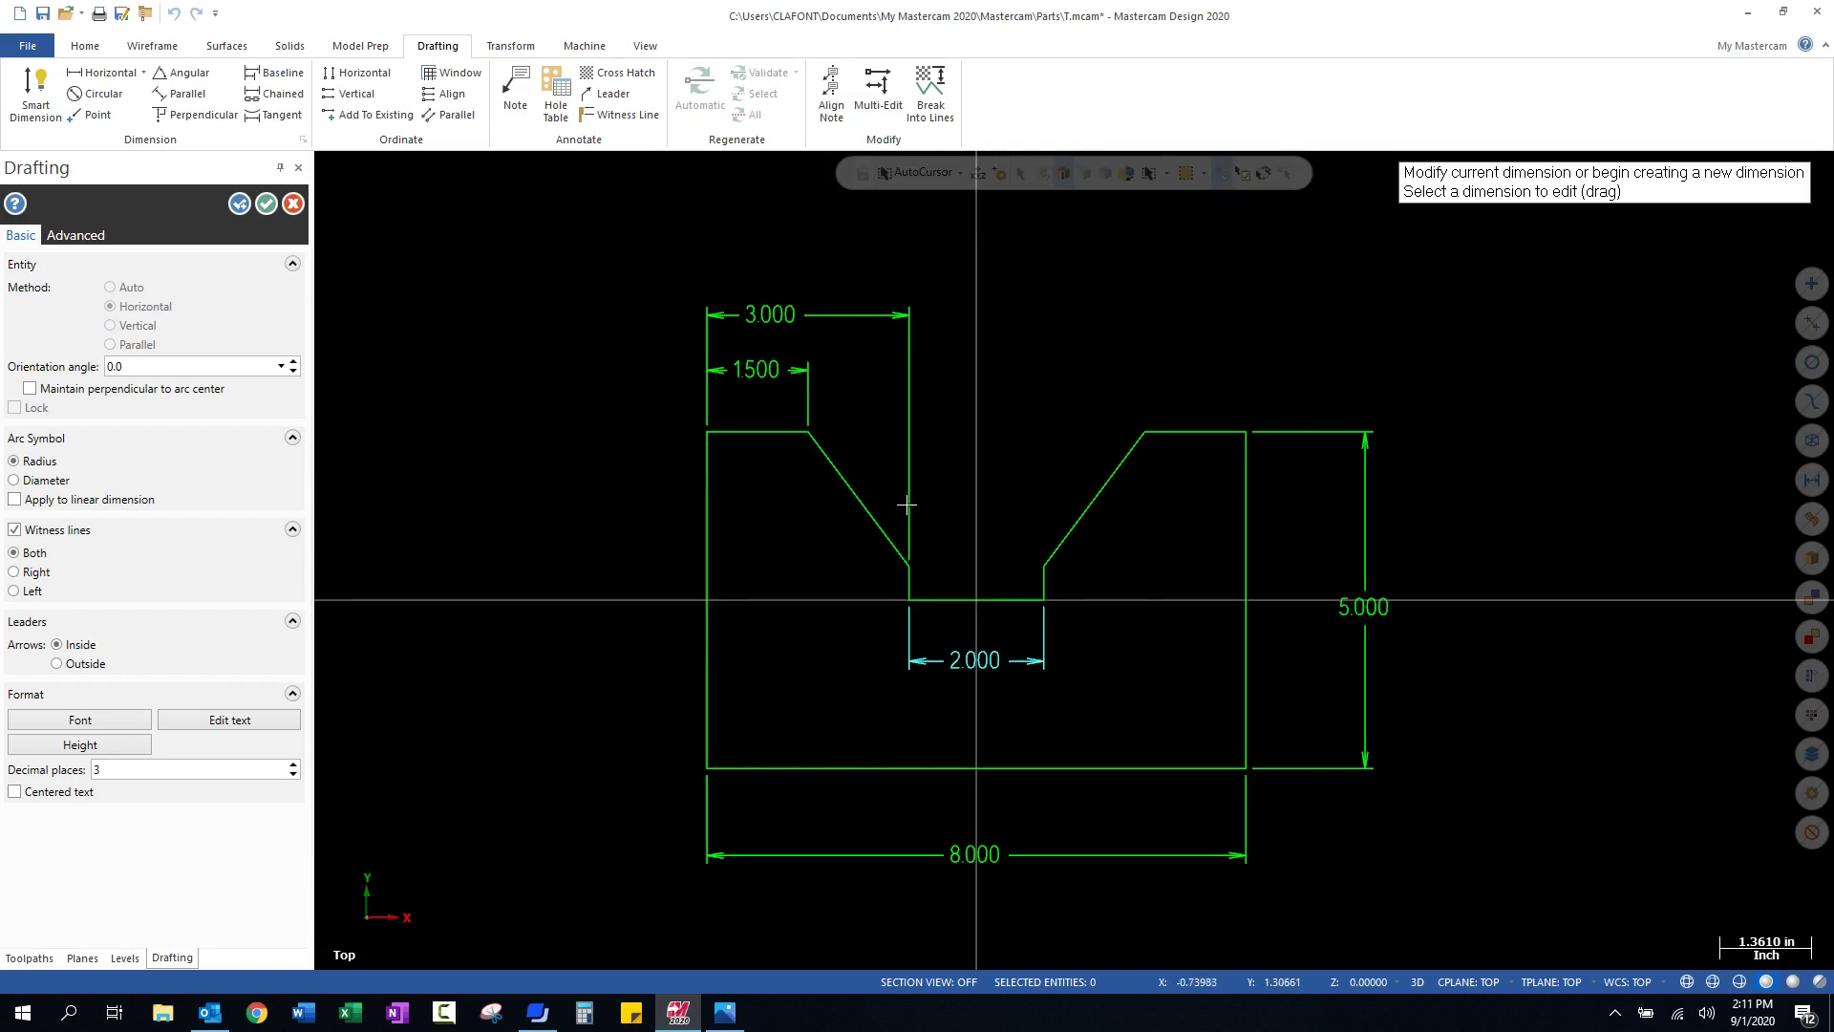
{"action": "left_click", "coordinate": [715, 443]}
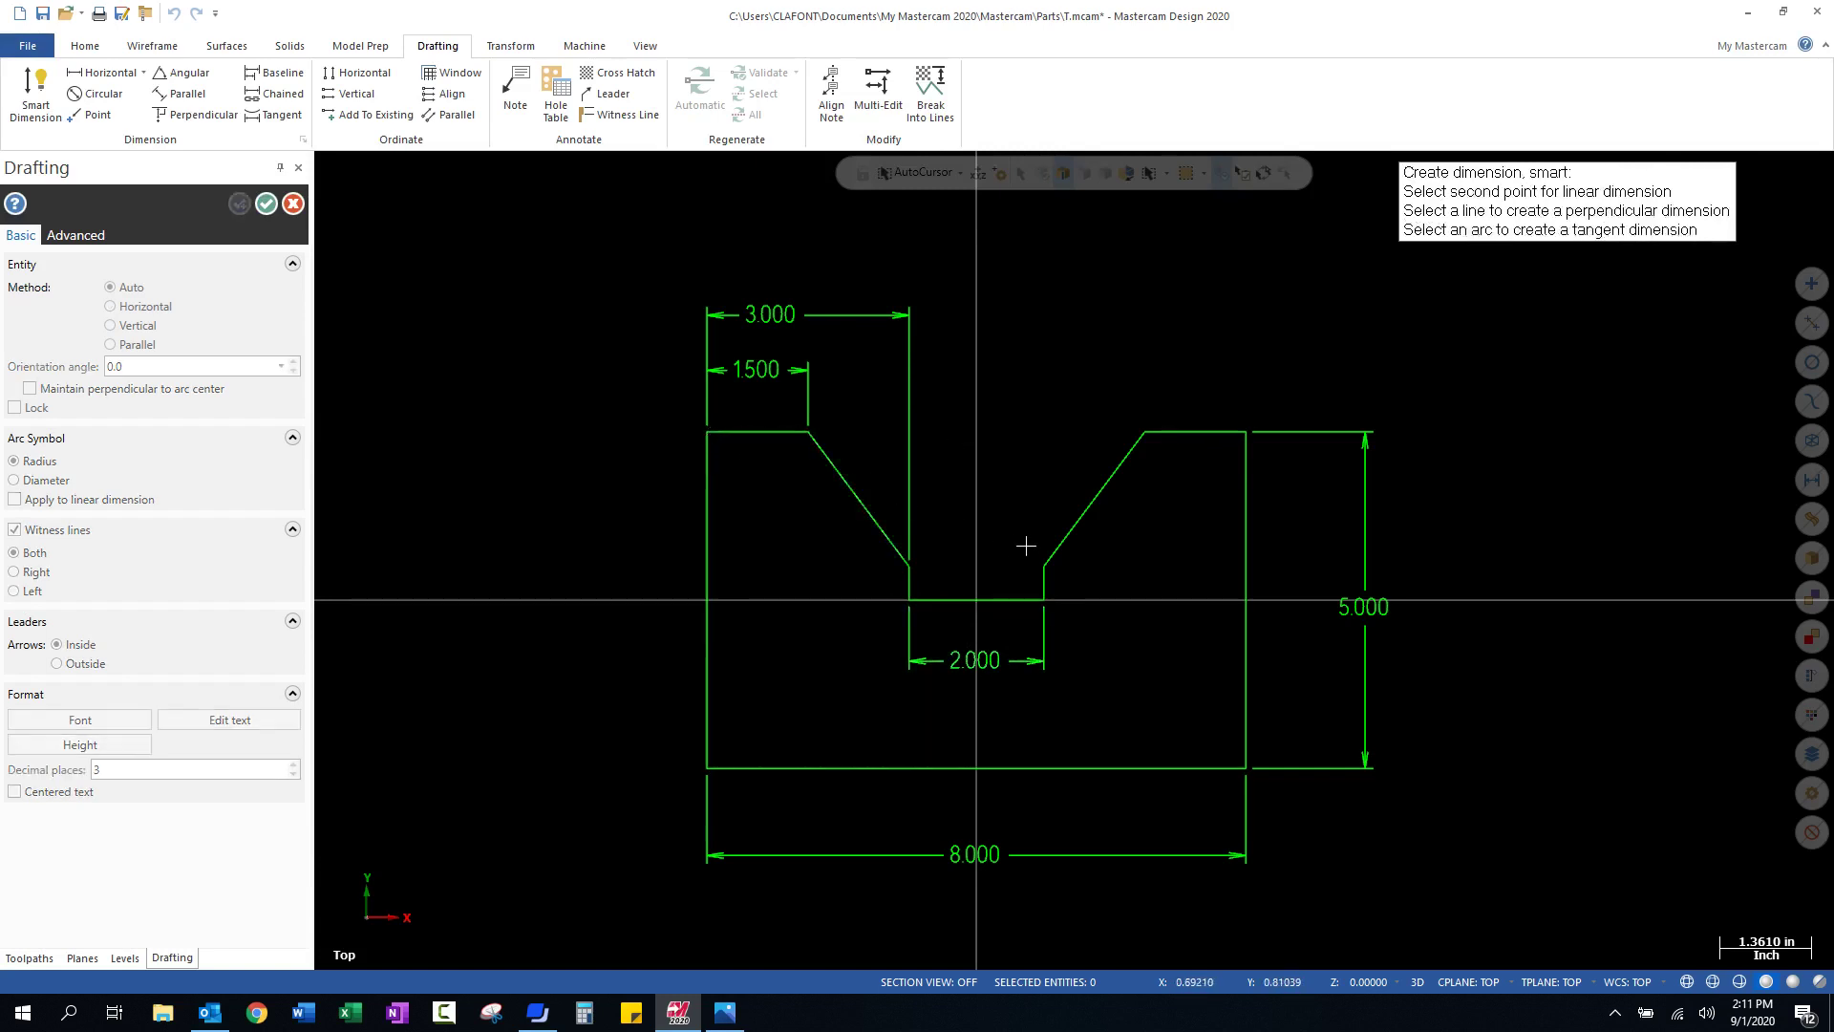
{"action": "left_click", "coordinate": [1045, 568]}
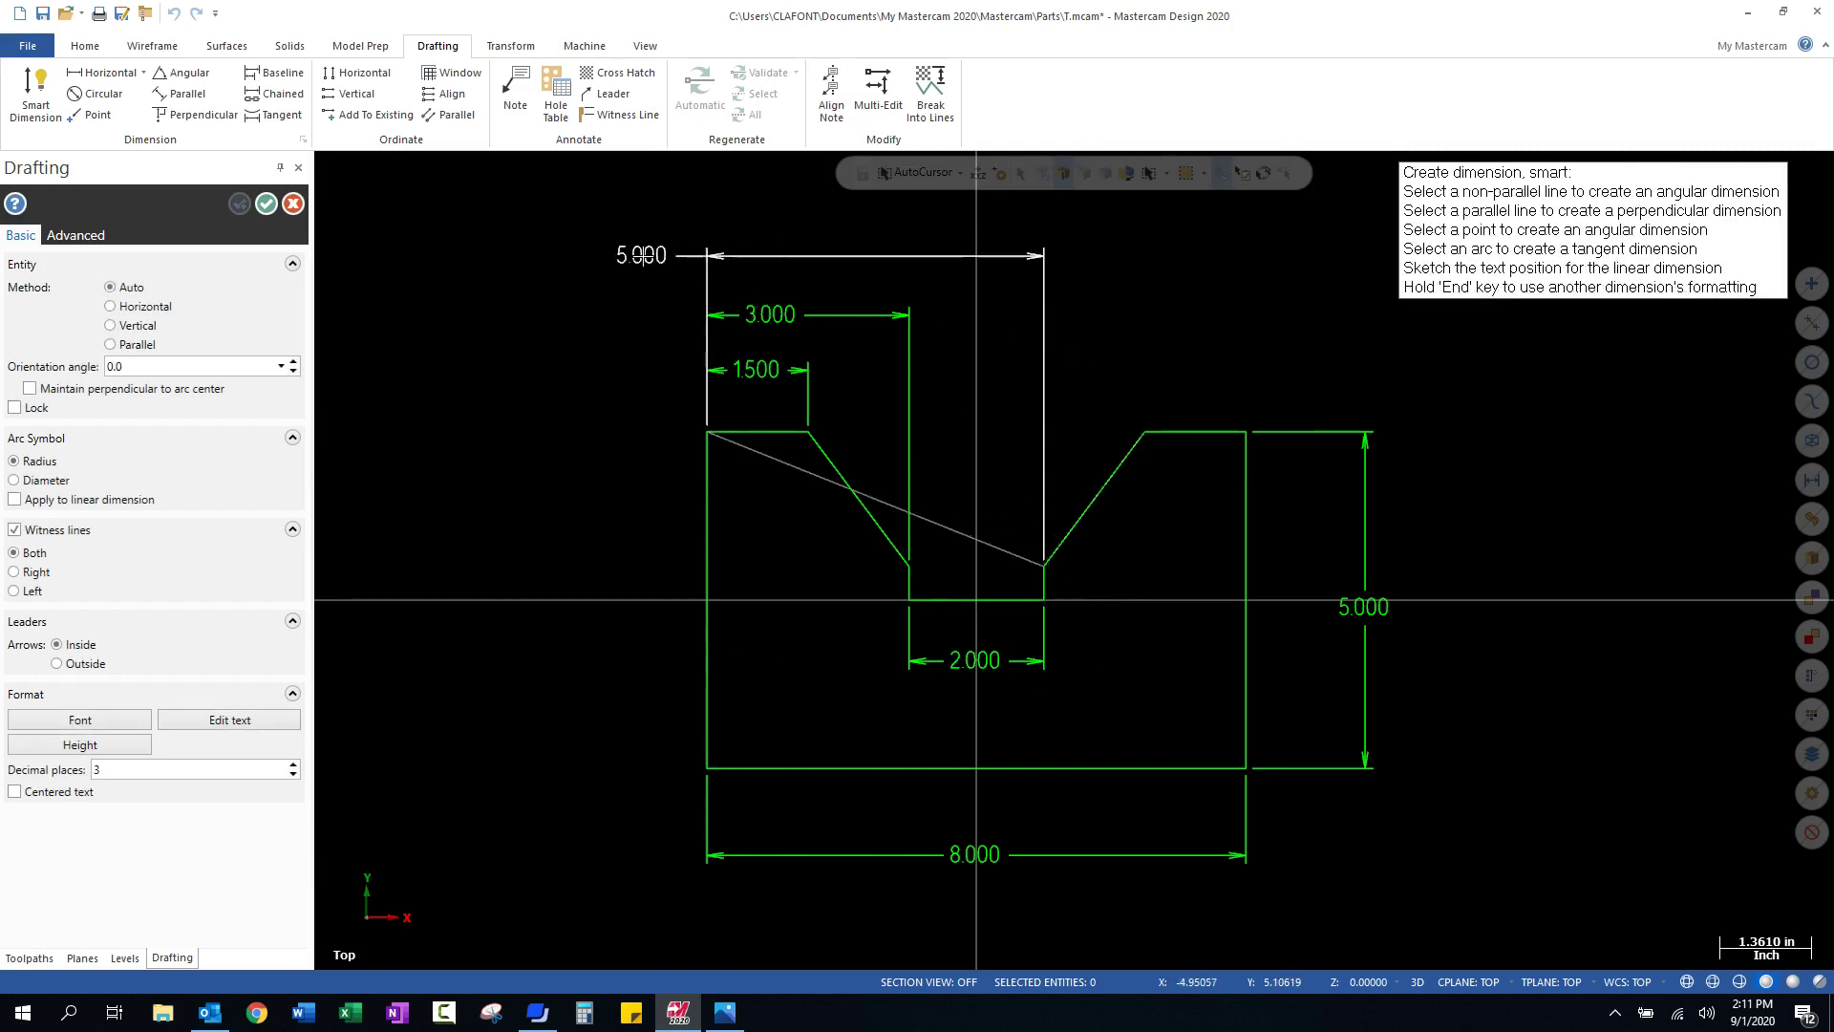
{"action": "left_click", "coordinate": [640, 255]}
{"action": "left_click", "coordinate": [712, 440]}
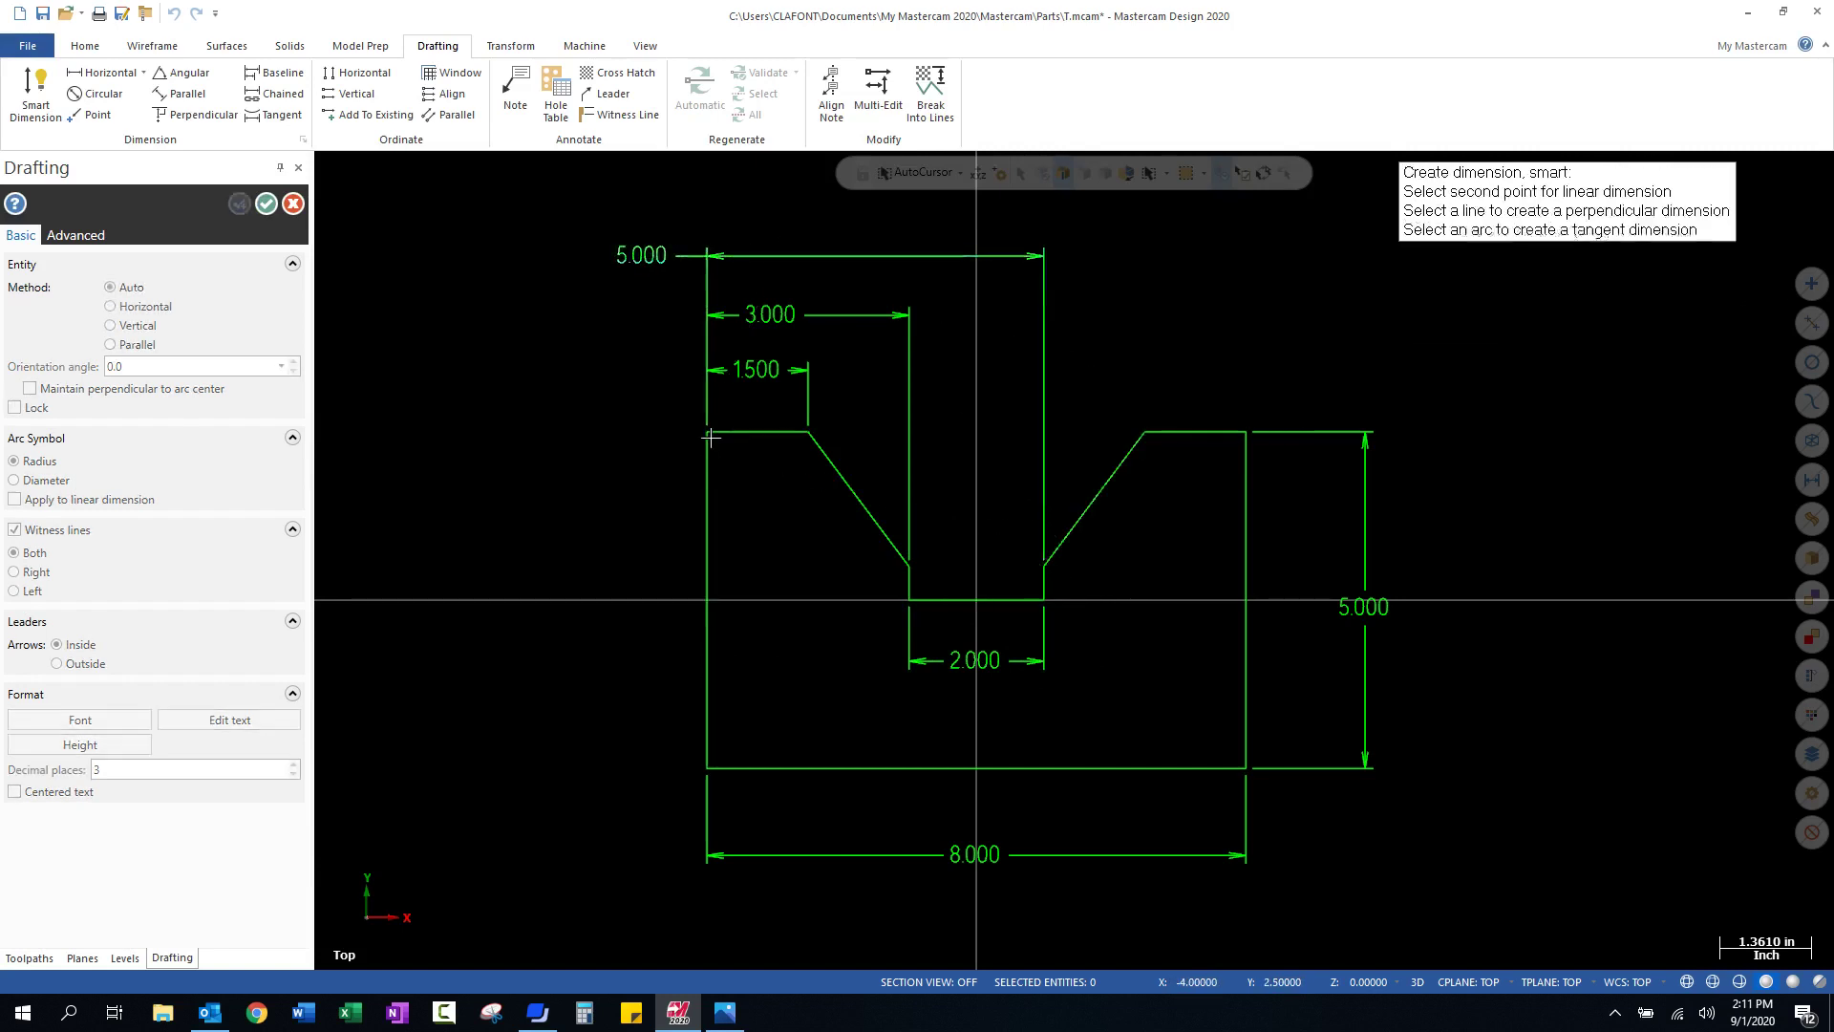
{"action": "left_click", "coordinate": [1146, 432]}
{"action": "left_click", "coordinate": [554, 199]}
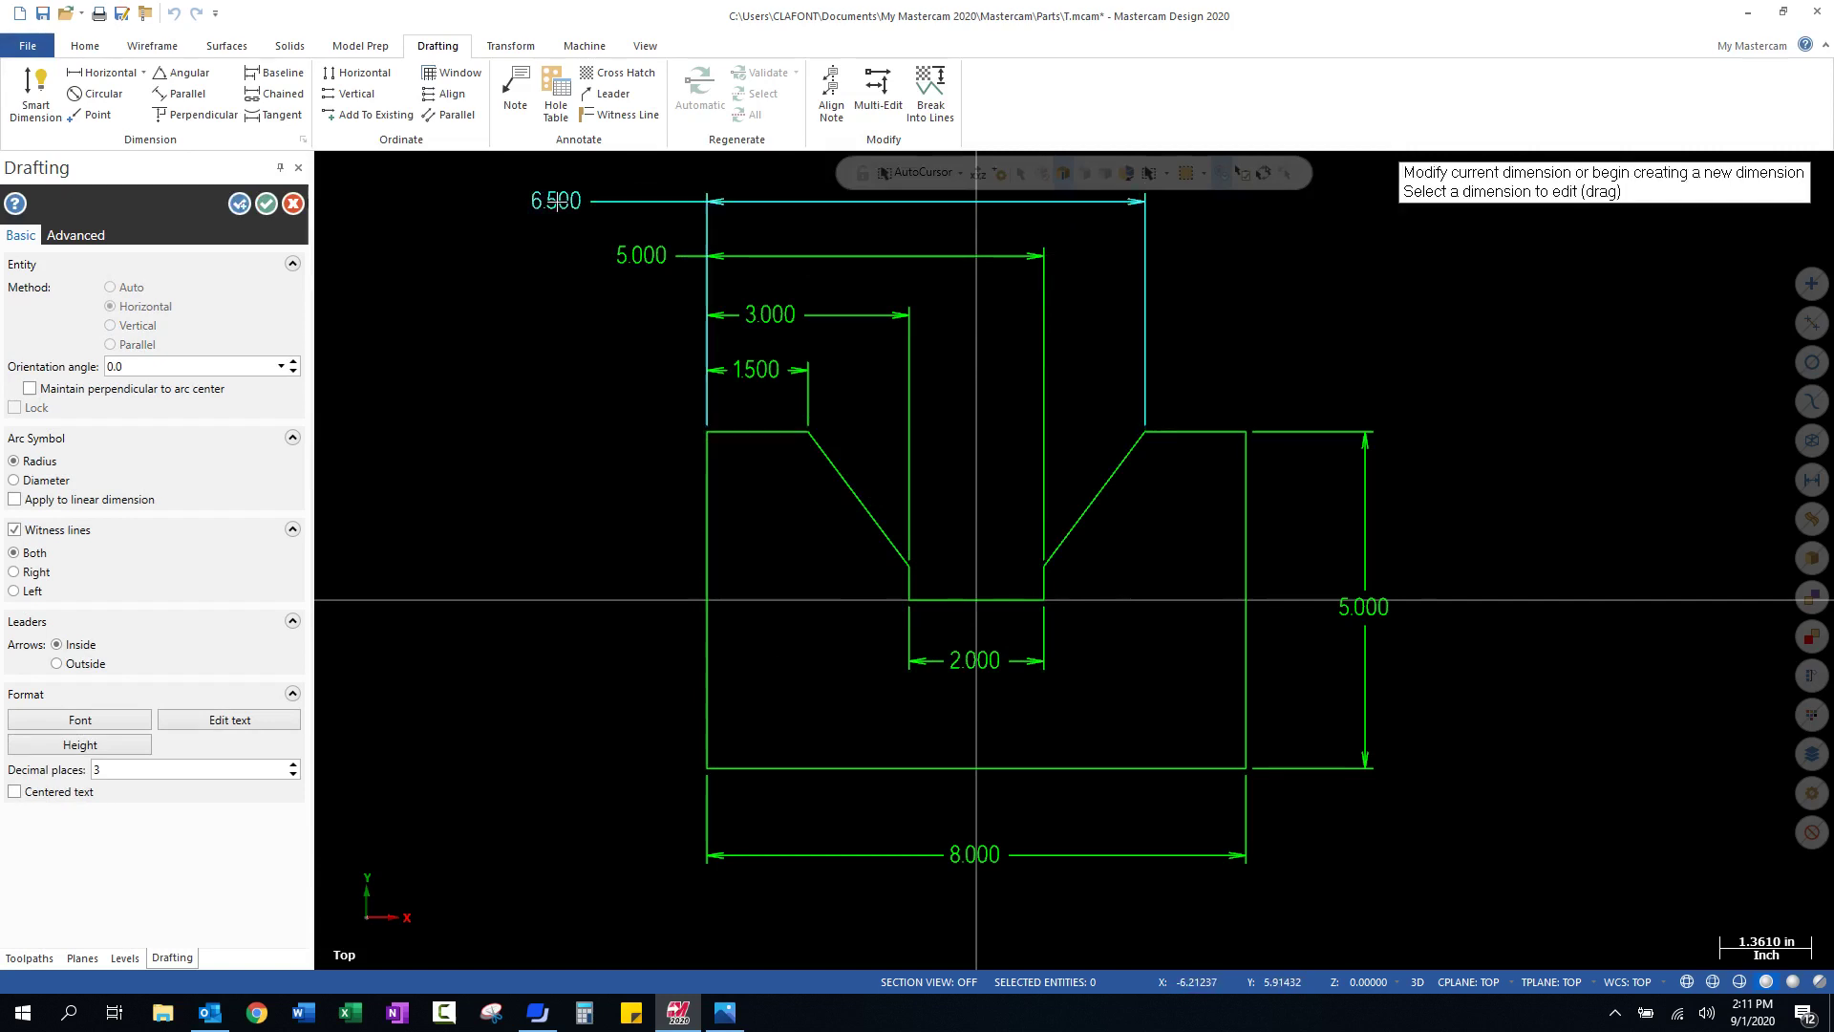
{"action": "left_click", "coordinate": [266, 205]}
{"action": "scroll", "coordinate": [535, 698], "scroll_direction": "down", "scroll_amount": 1}
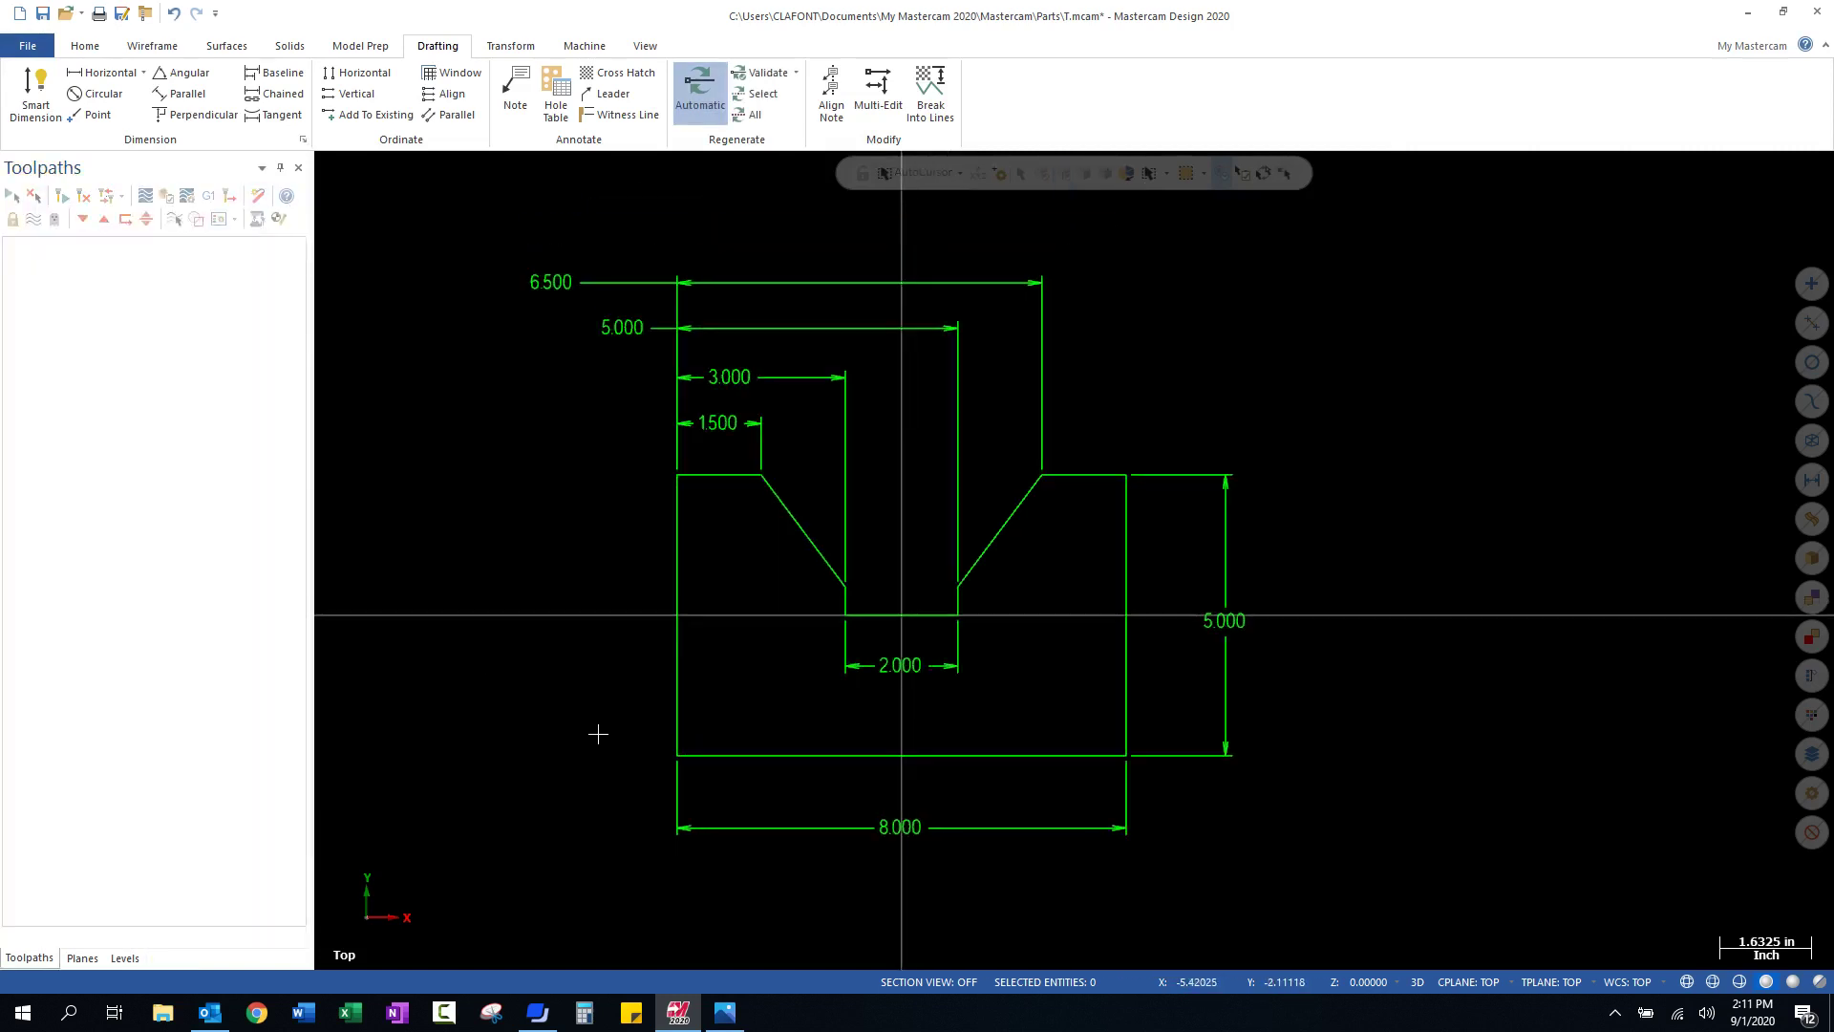
{"action": "left_click", "coordinate": [961, 823]}
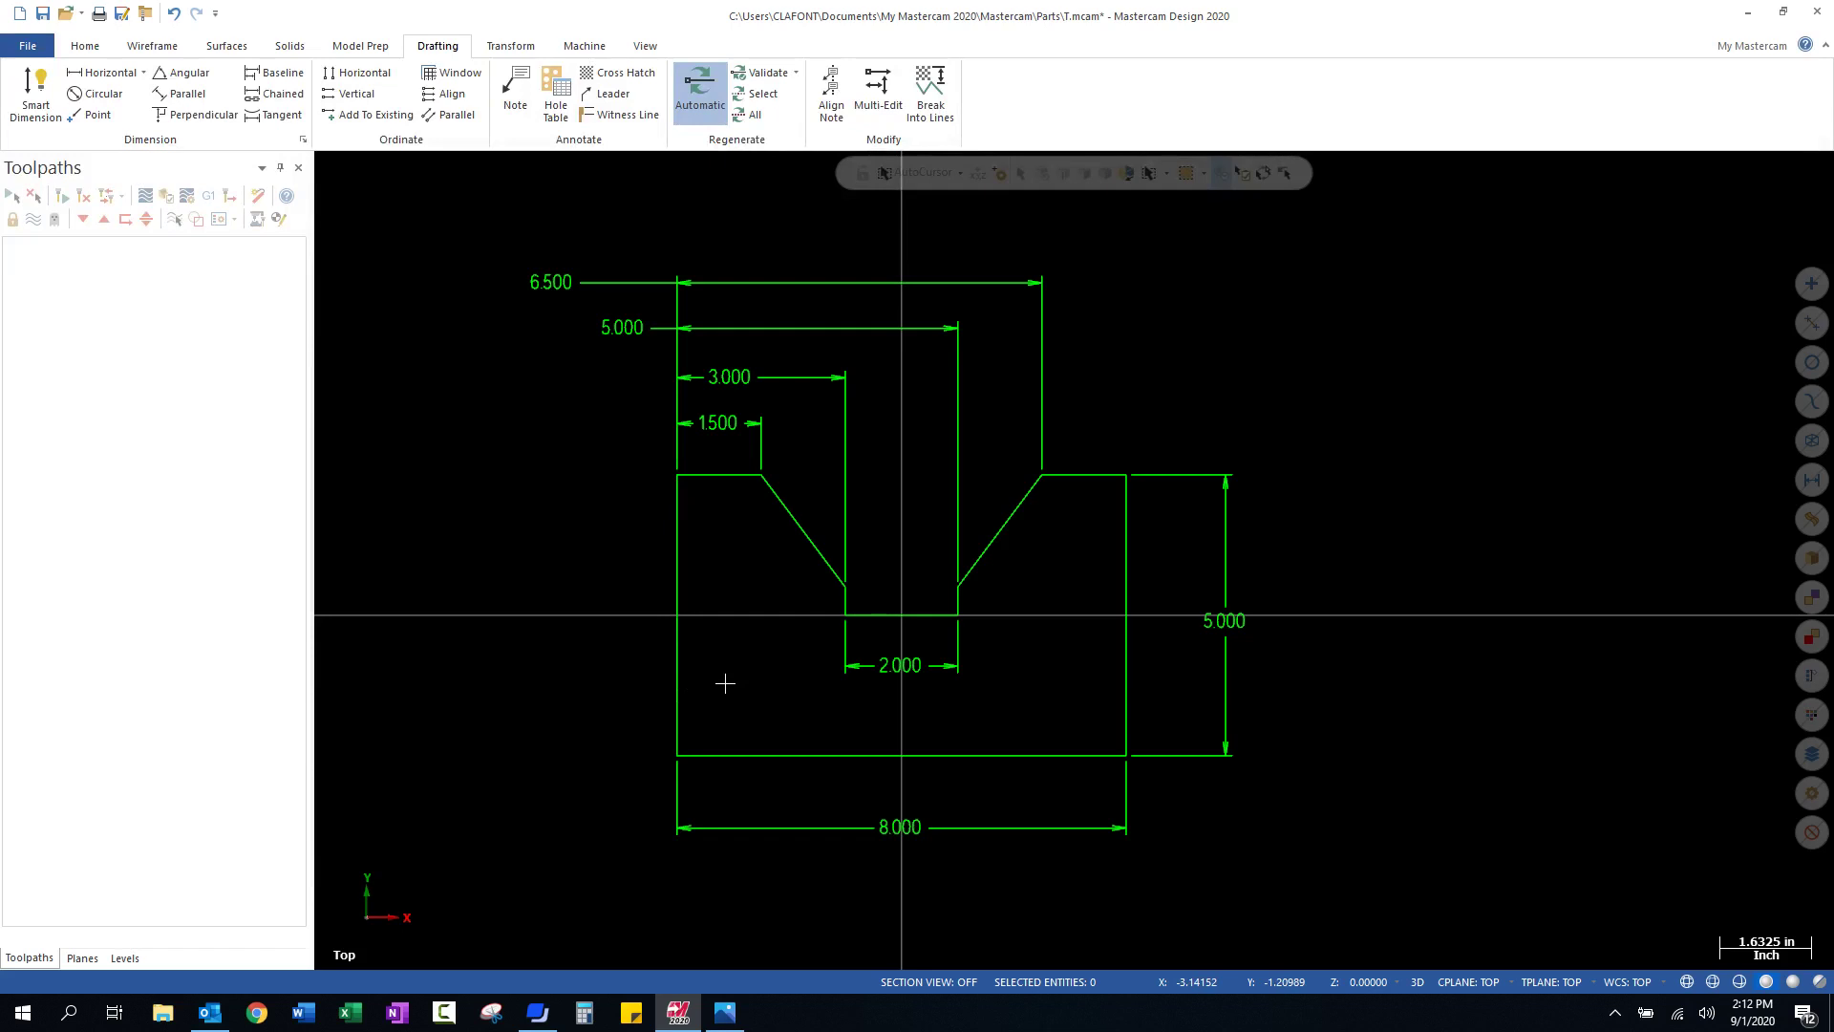
Apply the thicker third line width to the whole V-notch outline
{"action": "double_click", "coordinate": [678, 688]}
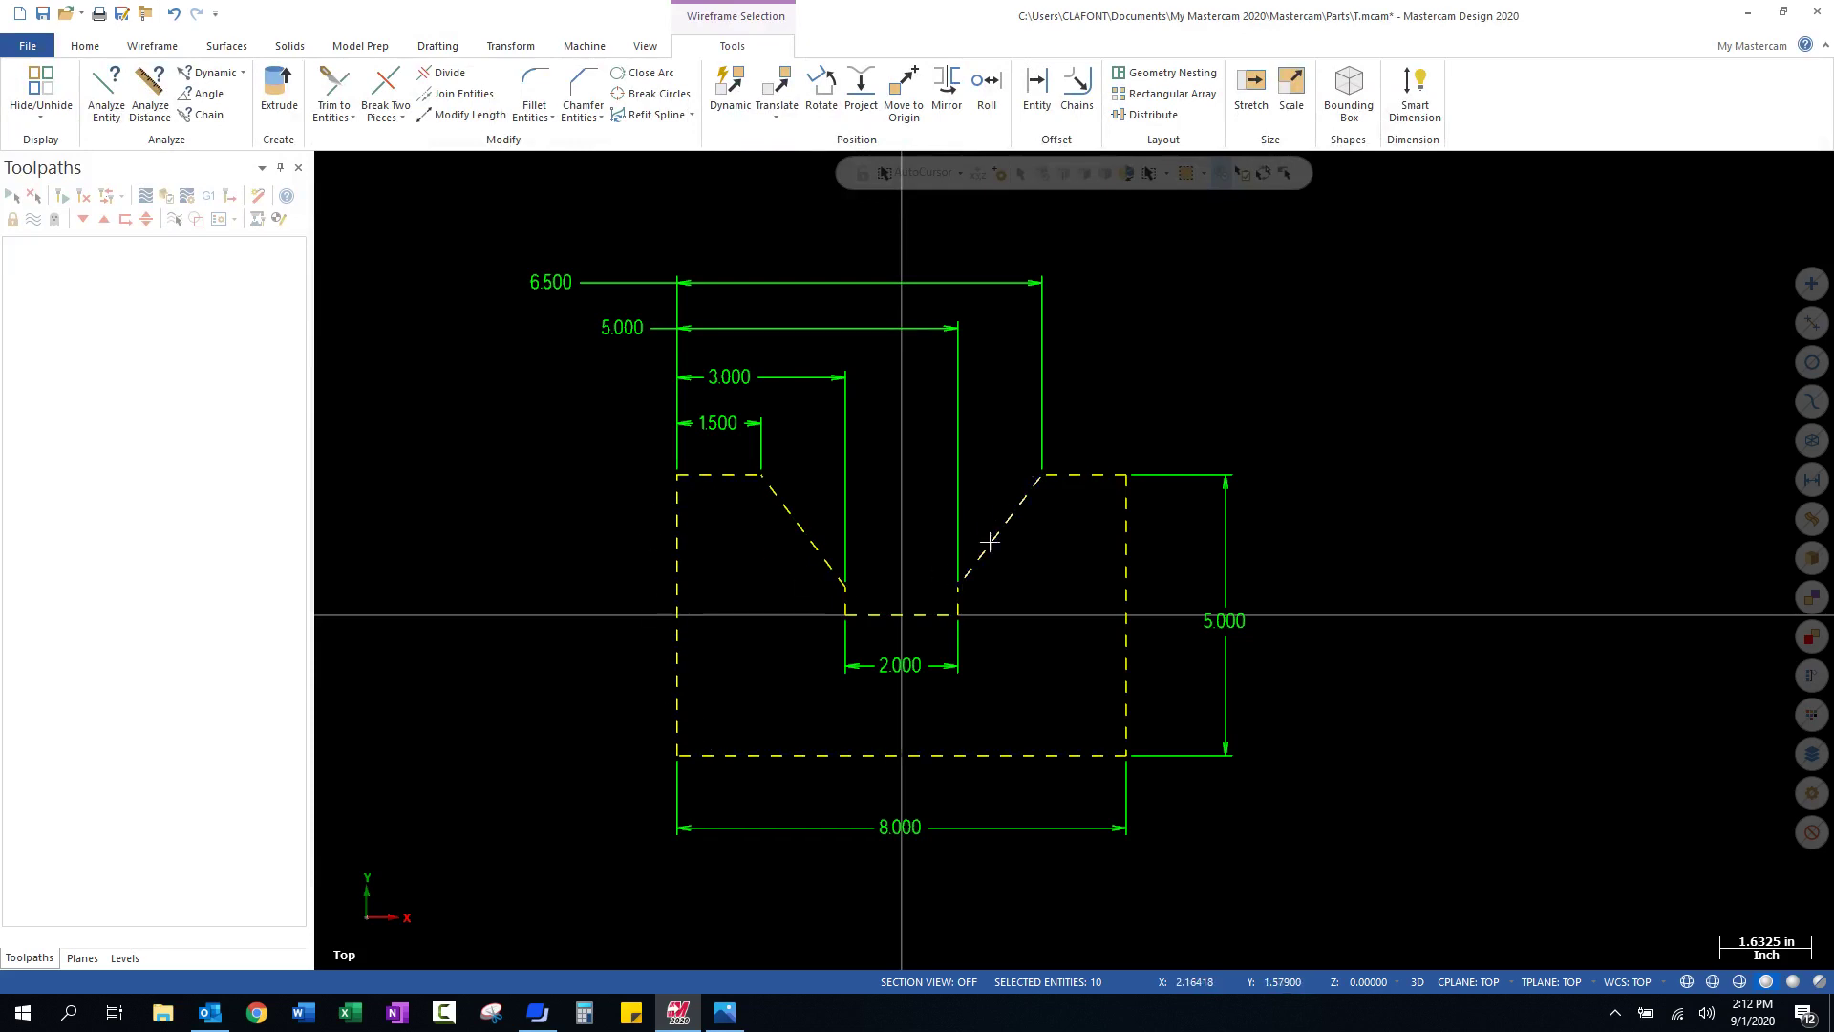
{"action": "right_click", "coordinate": [677, 533]}
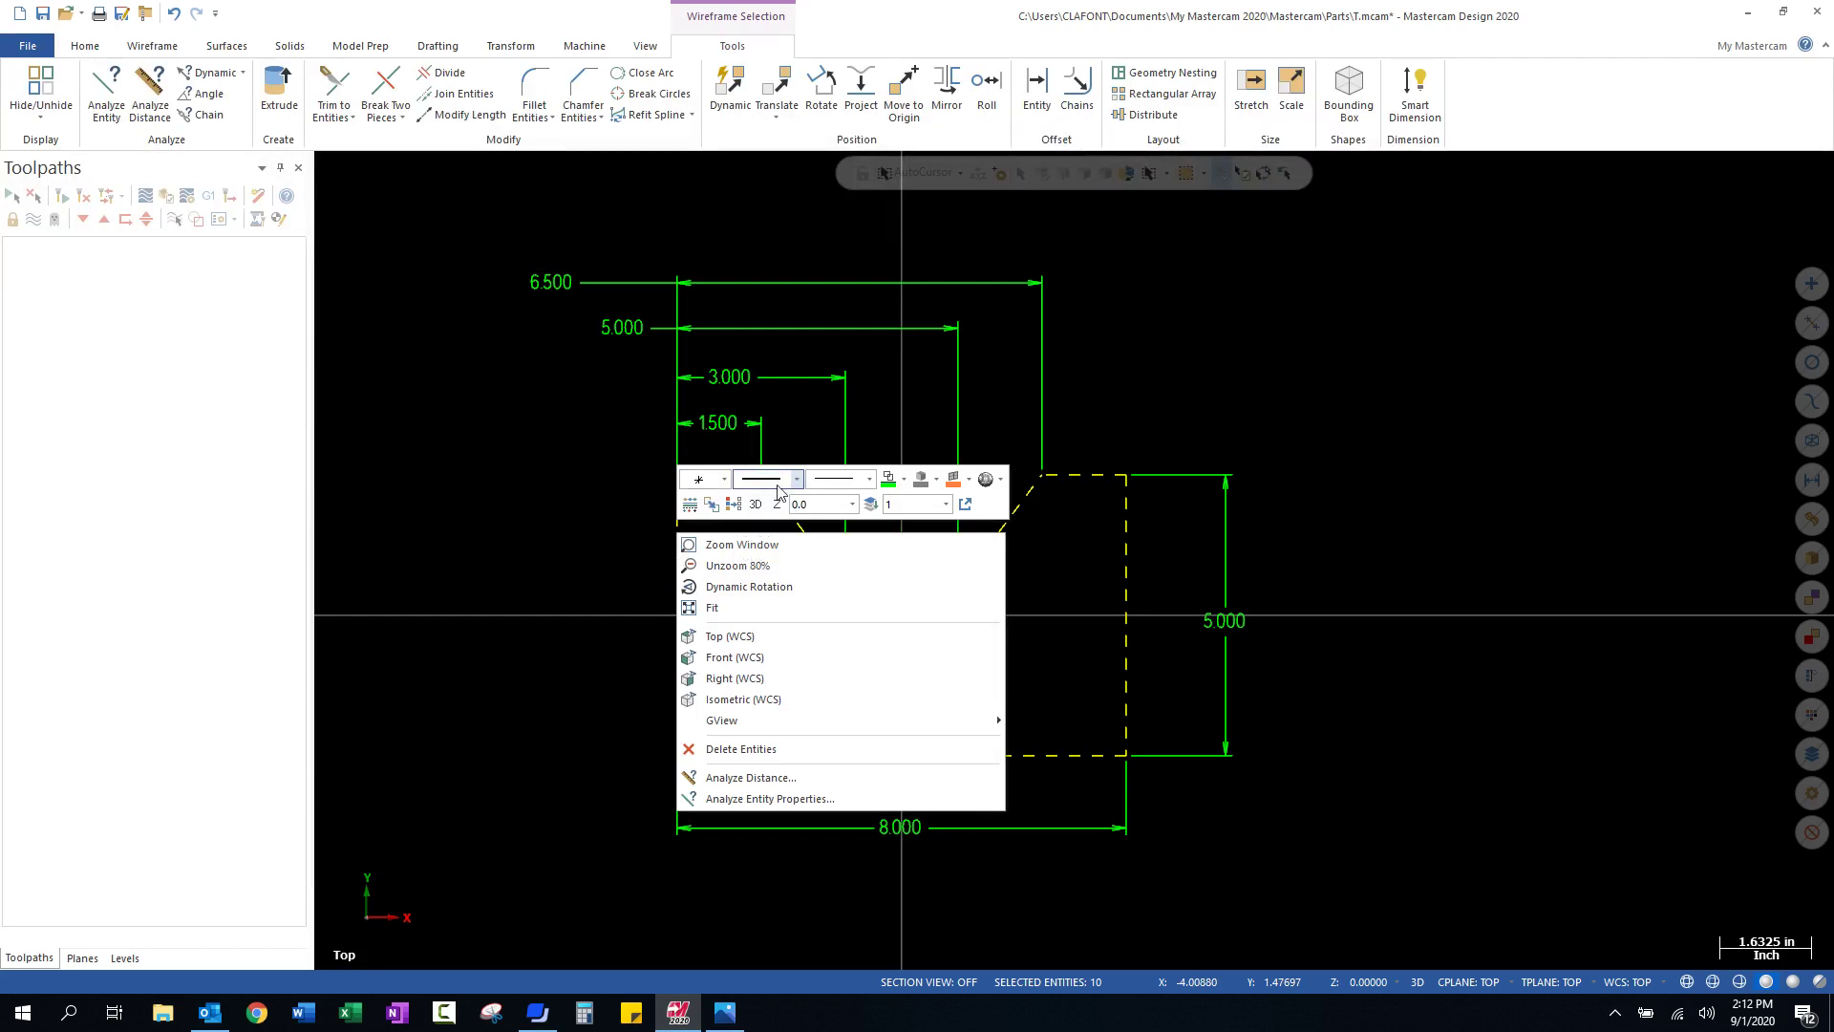
{"action": "left_click", "coordinate": [869, 479]}
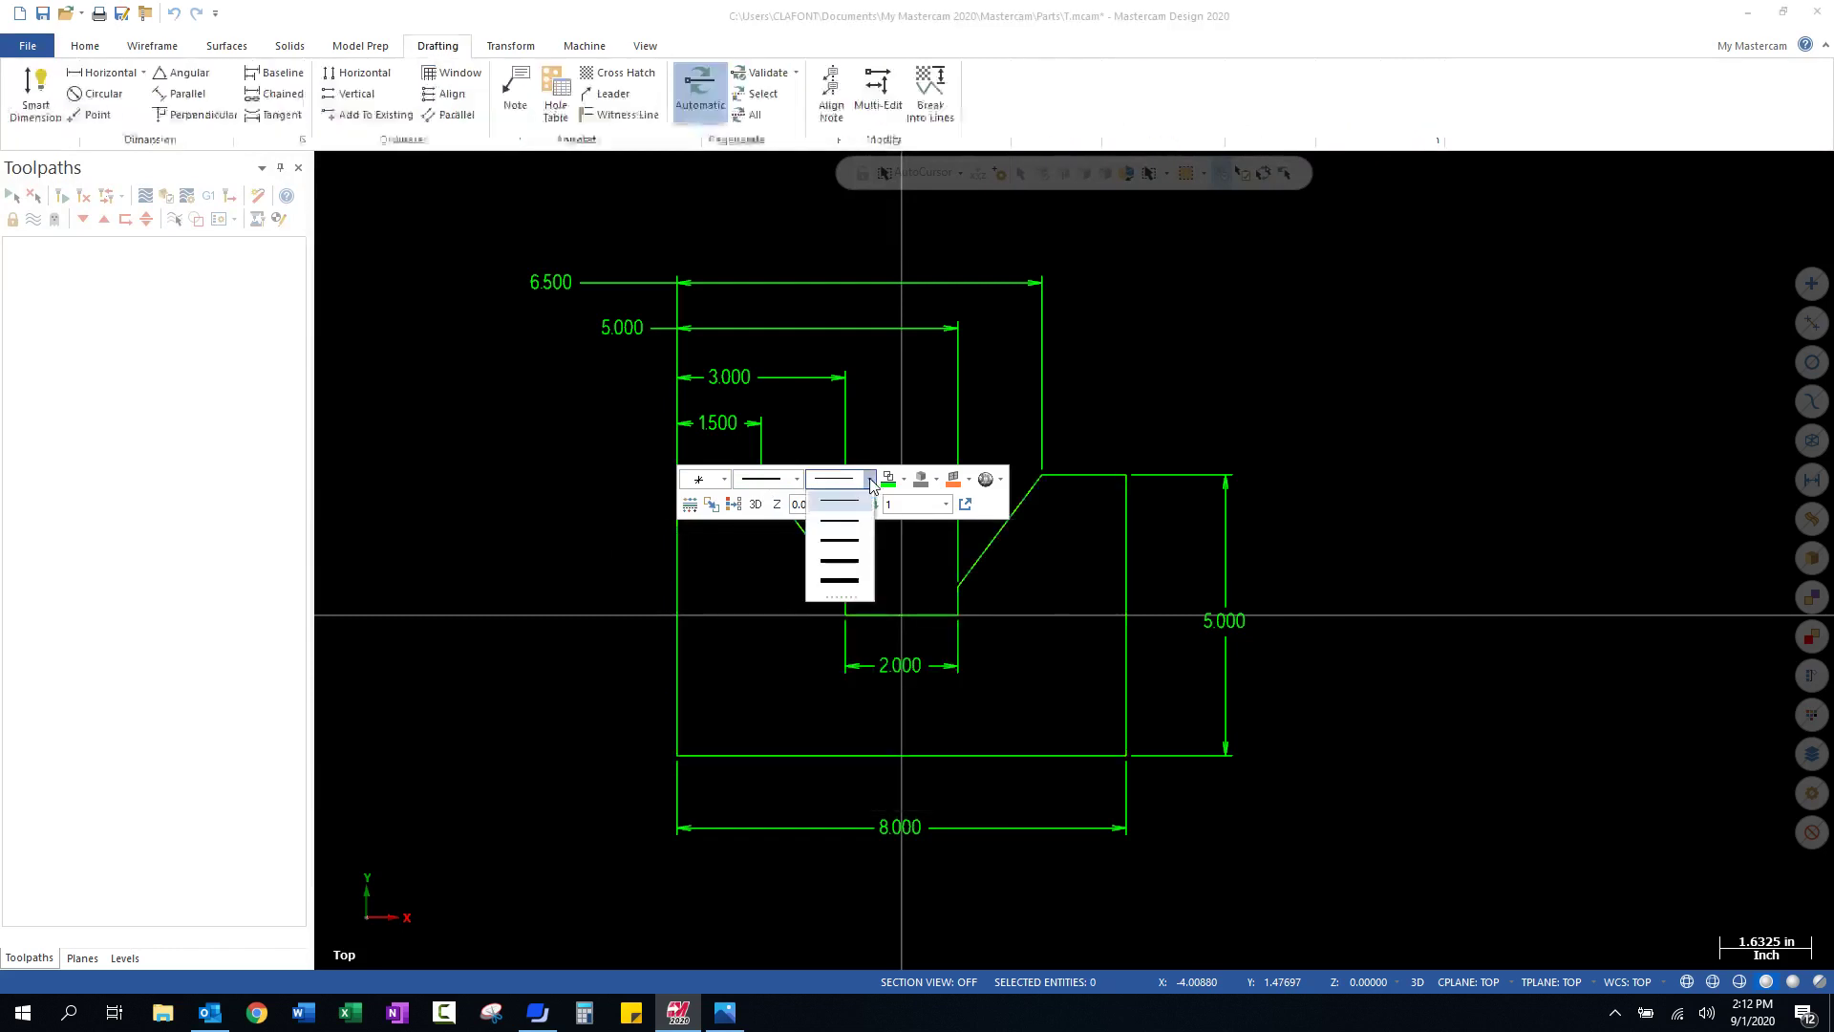
{"action": "left_click", "coordinate": [851, 547]}
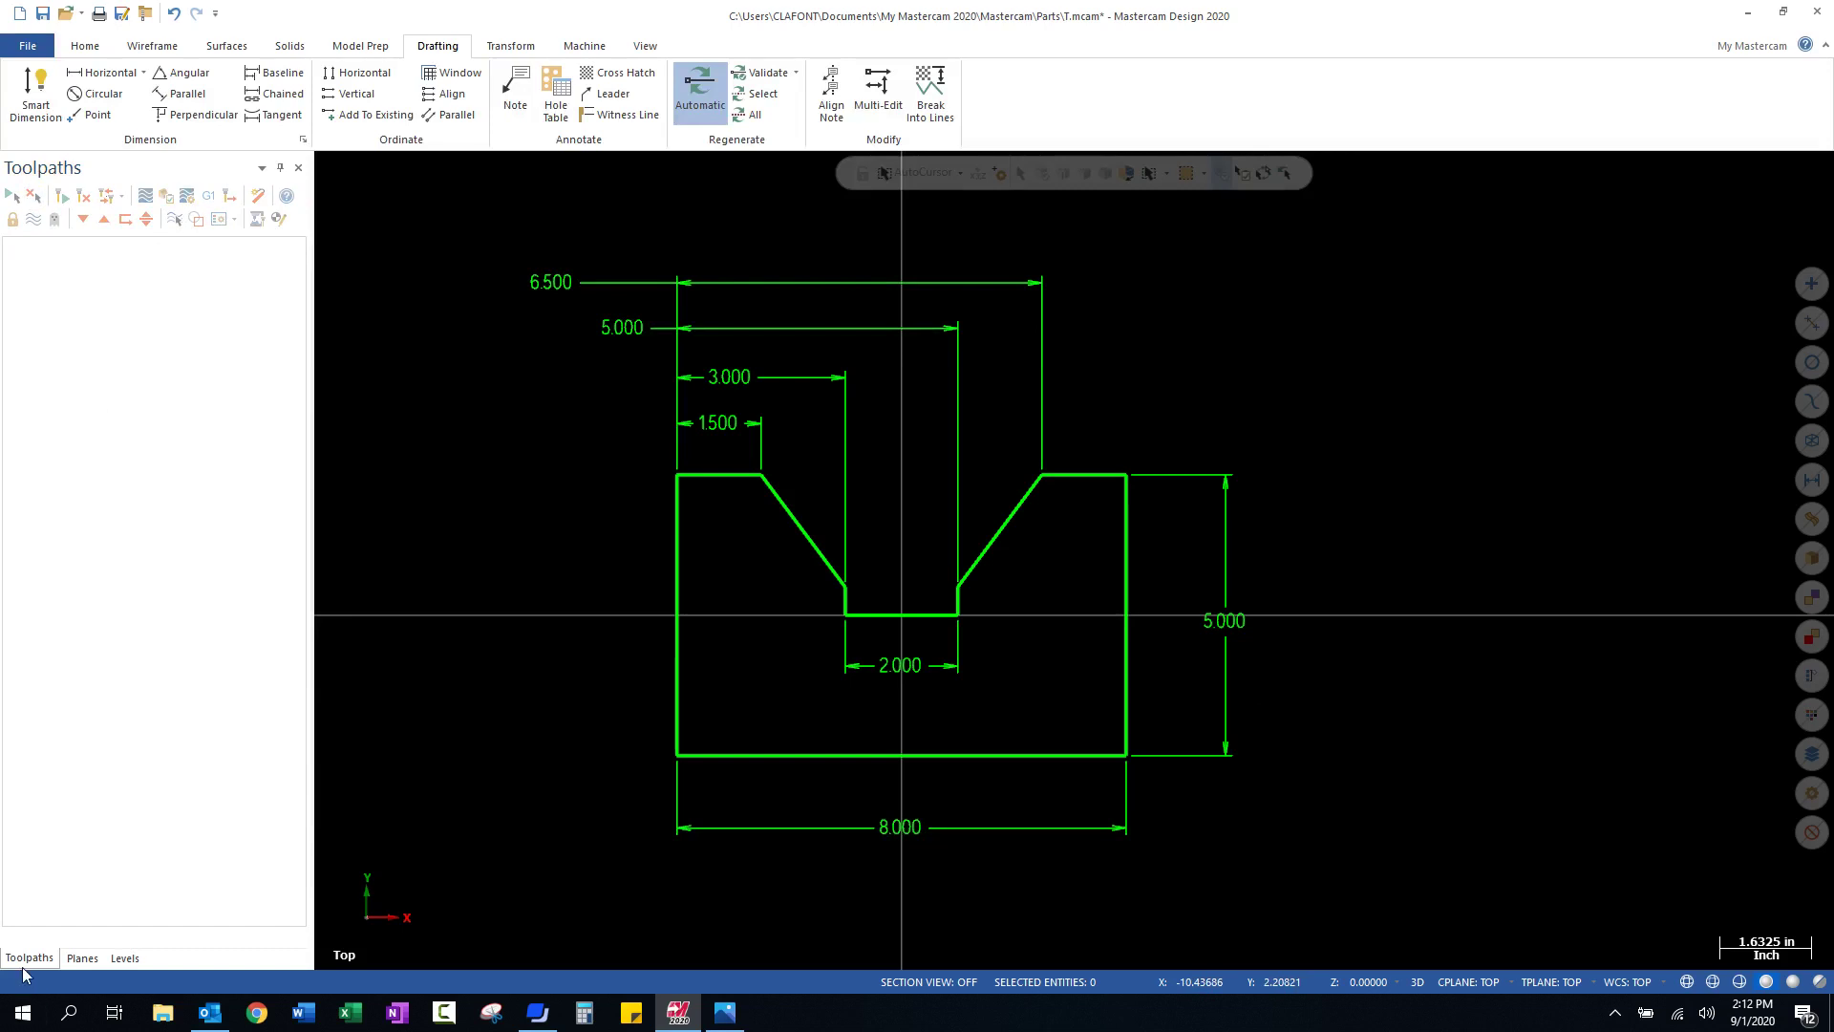
Display the Levels manager, listing level 1 with 17 entities
{"action": "left_click", "coordinate": [83, 959]}
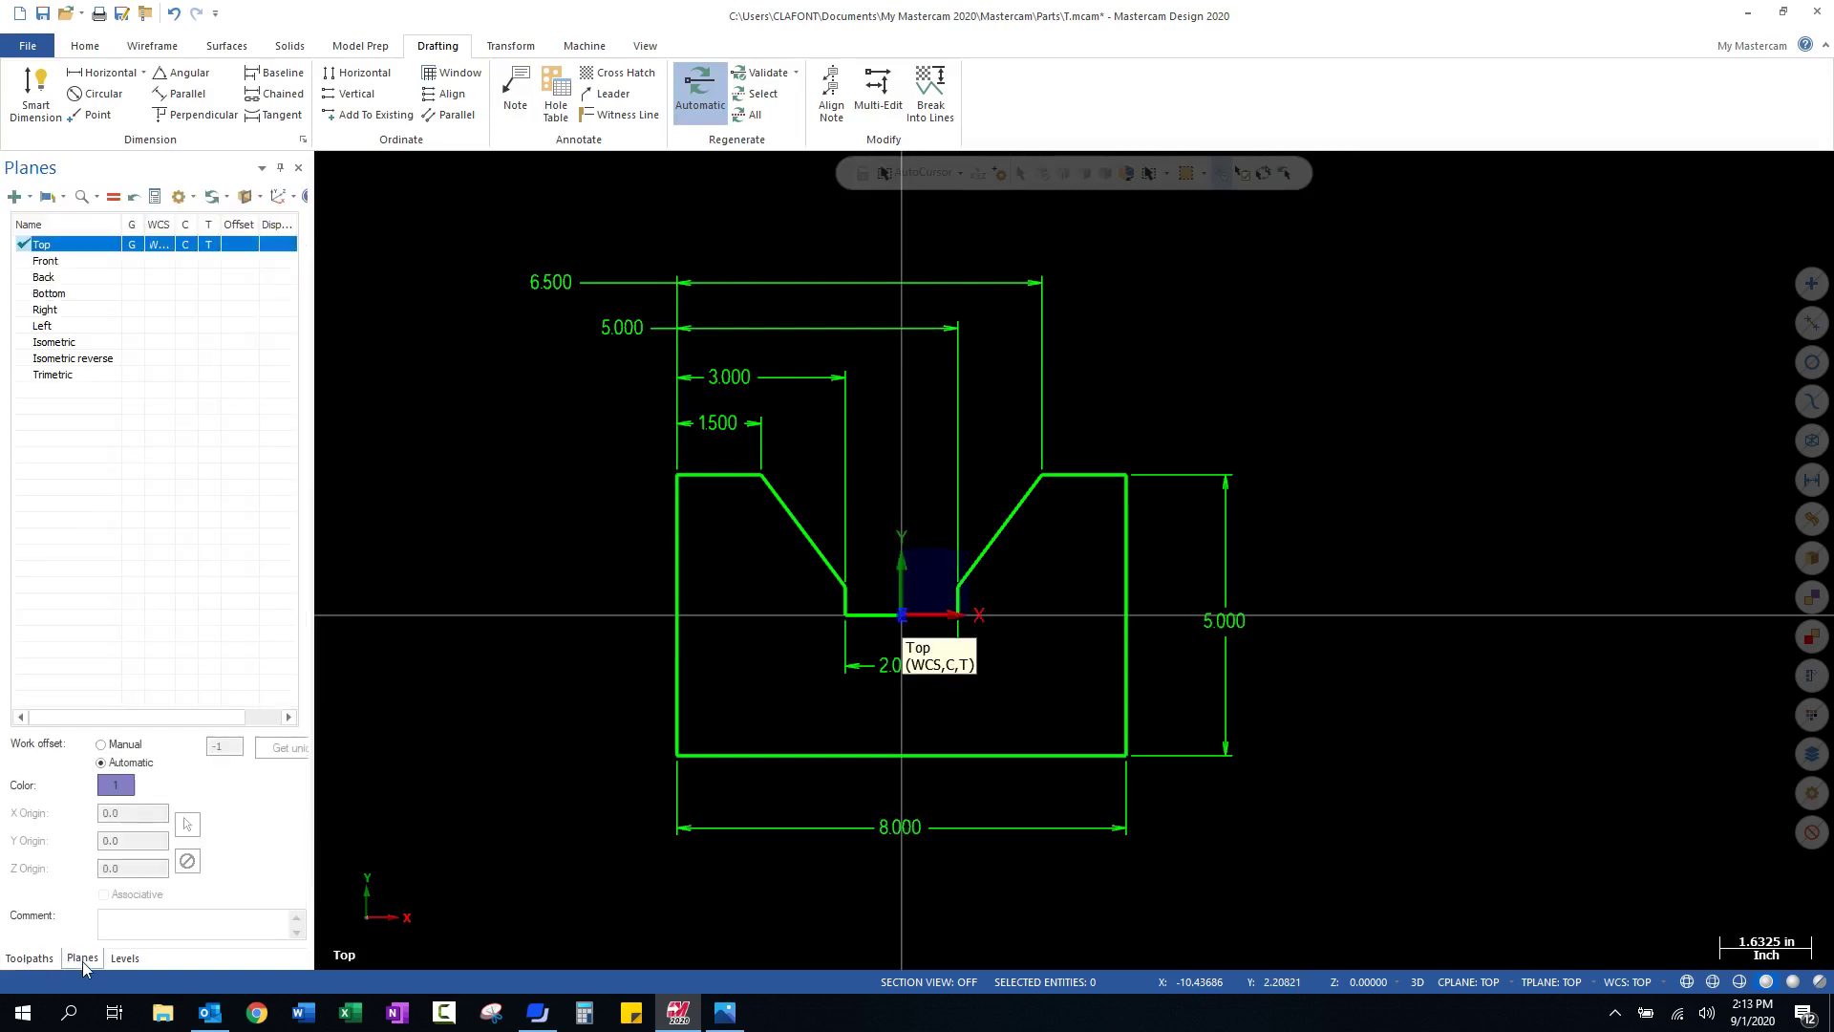
{"action": "left_click", "coordinate": [120, 959]}
{"action": "left_click", "coordinate": [43, 963]}
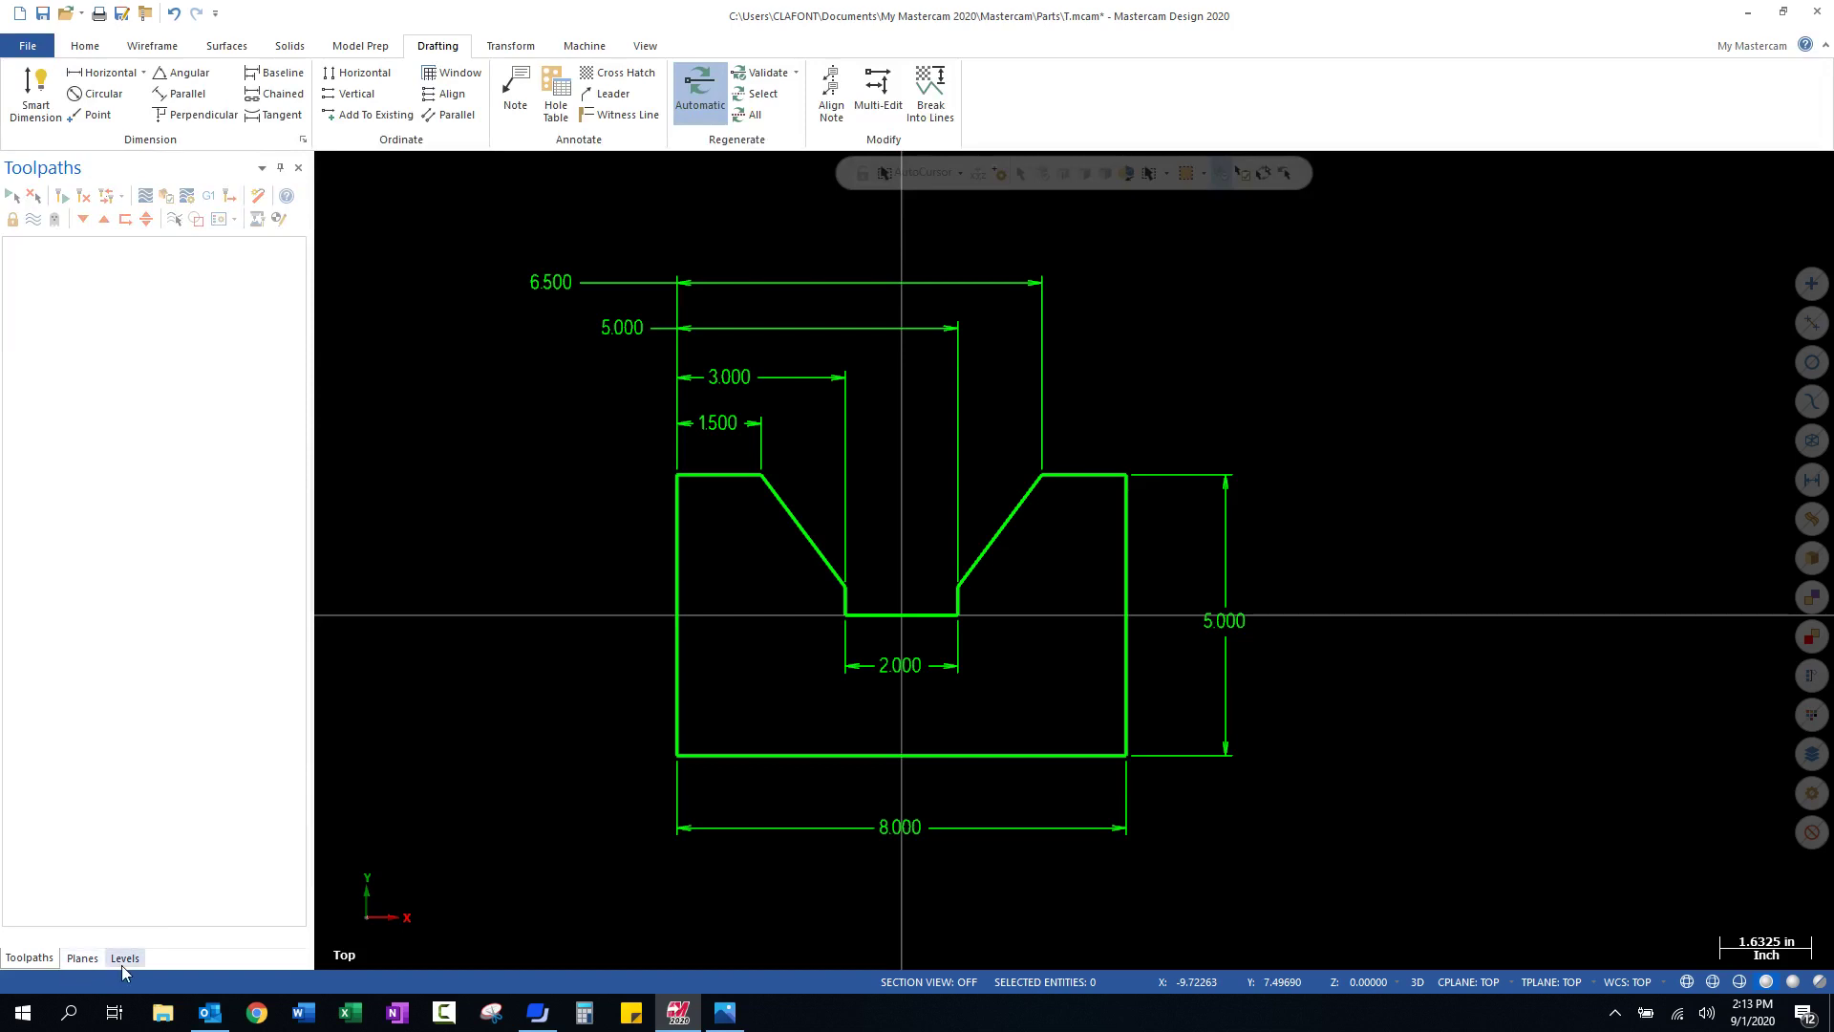
{"action": "left_click", "coordinate": [651, 45]}
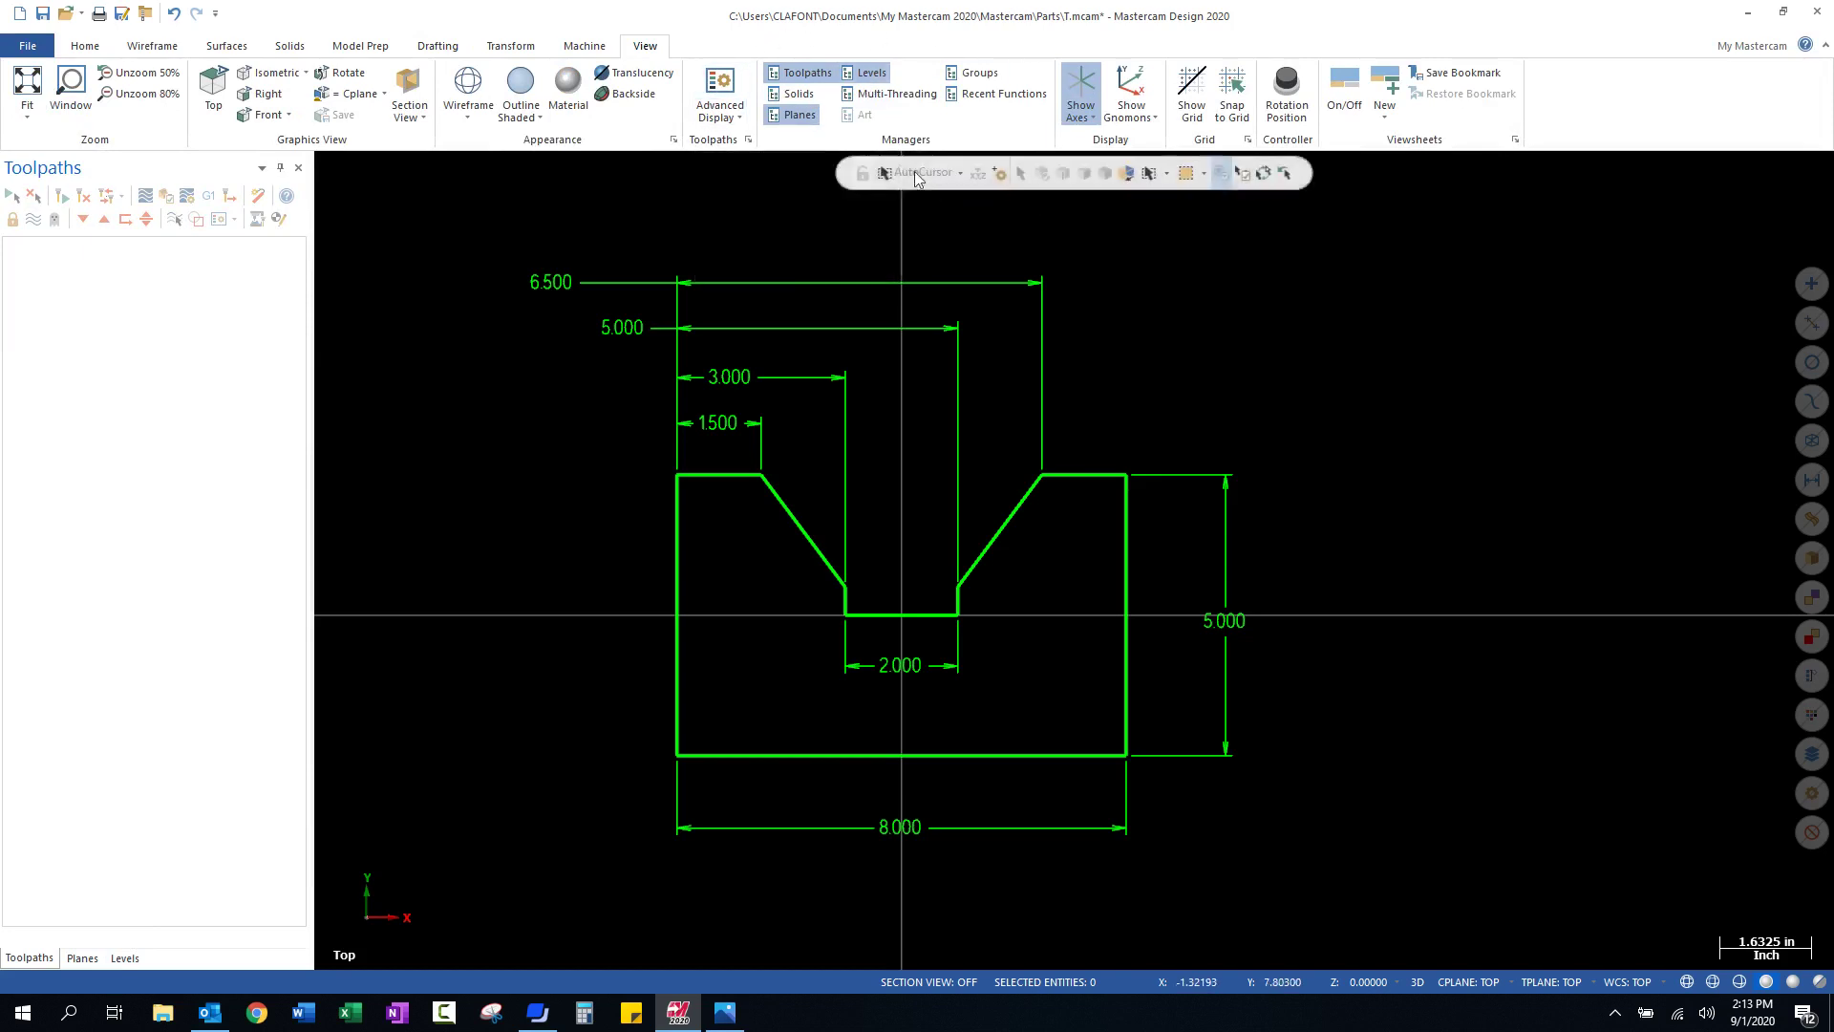
{"action": "left_click", "coordinate": [879, 75]}
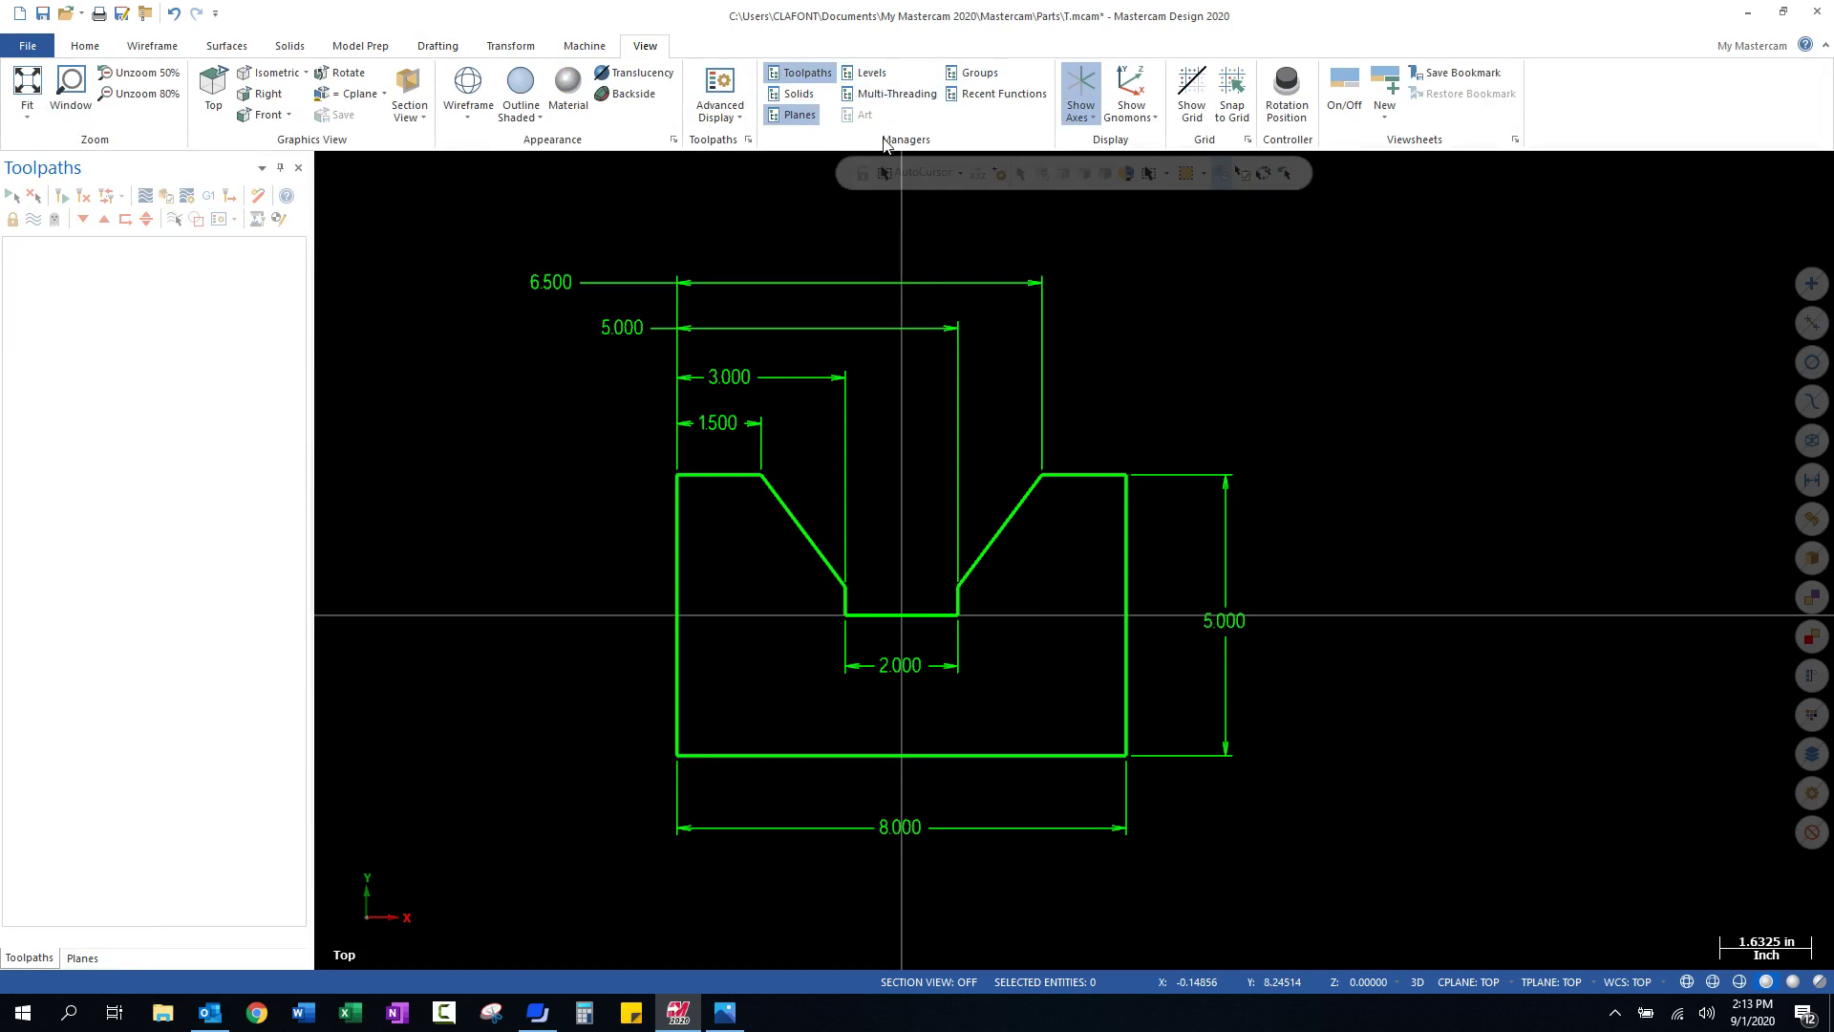
{"action": "left_click", "coordinate": [874, 80]}
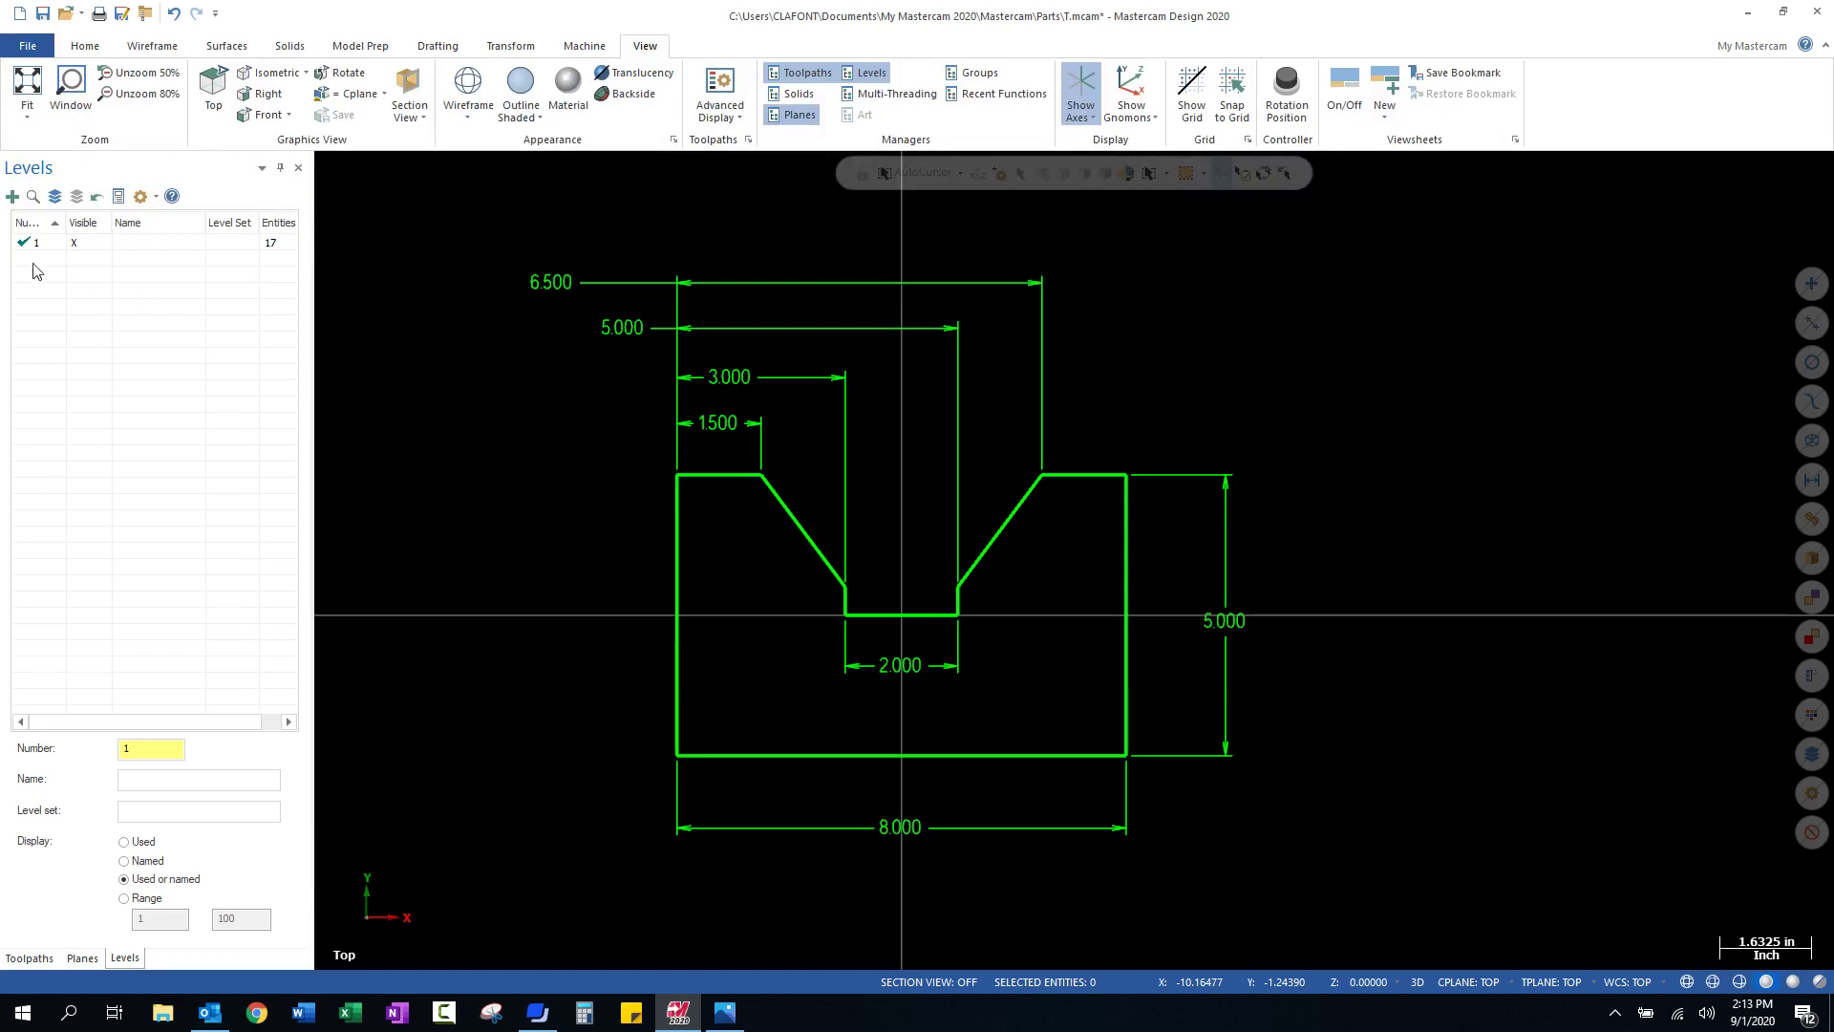
Add current level 2 and name it DIMS
{"action": "left_click", "coordinate": [12, 197]}
{"action": "left_click", "coordinate": [182, 781]}
{"action": "type", "text": "DIMS"}
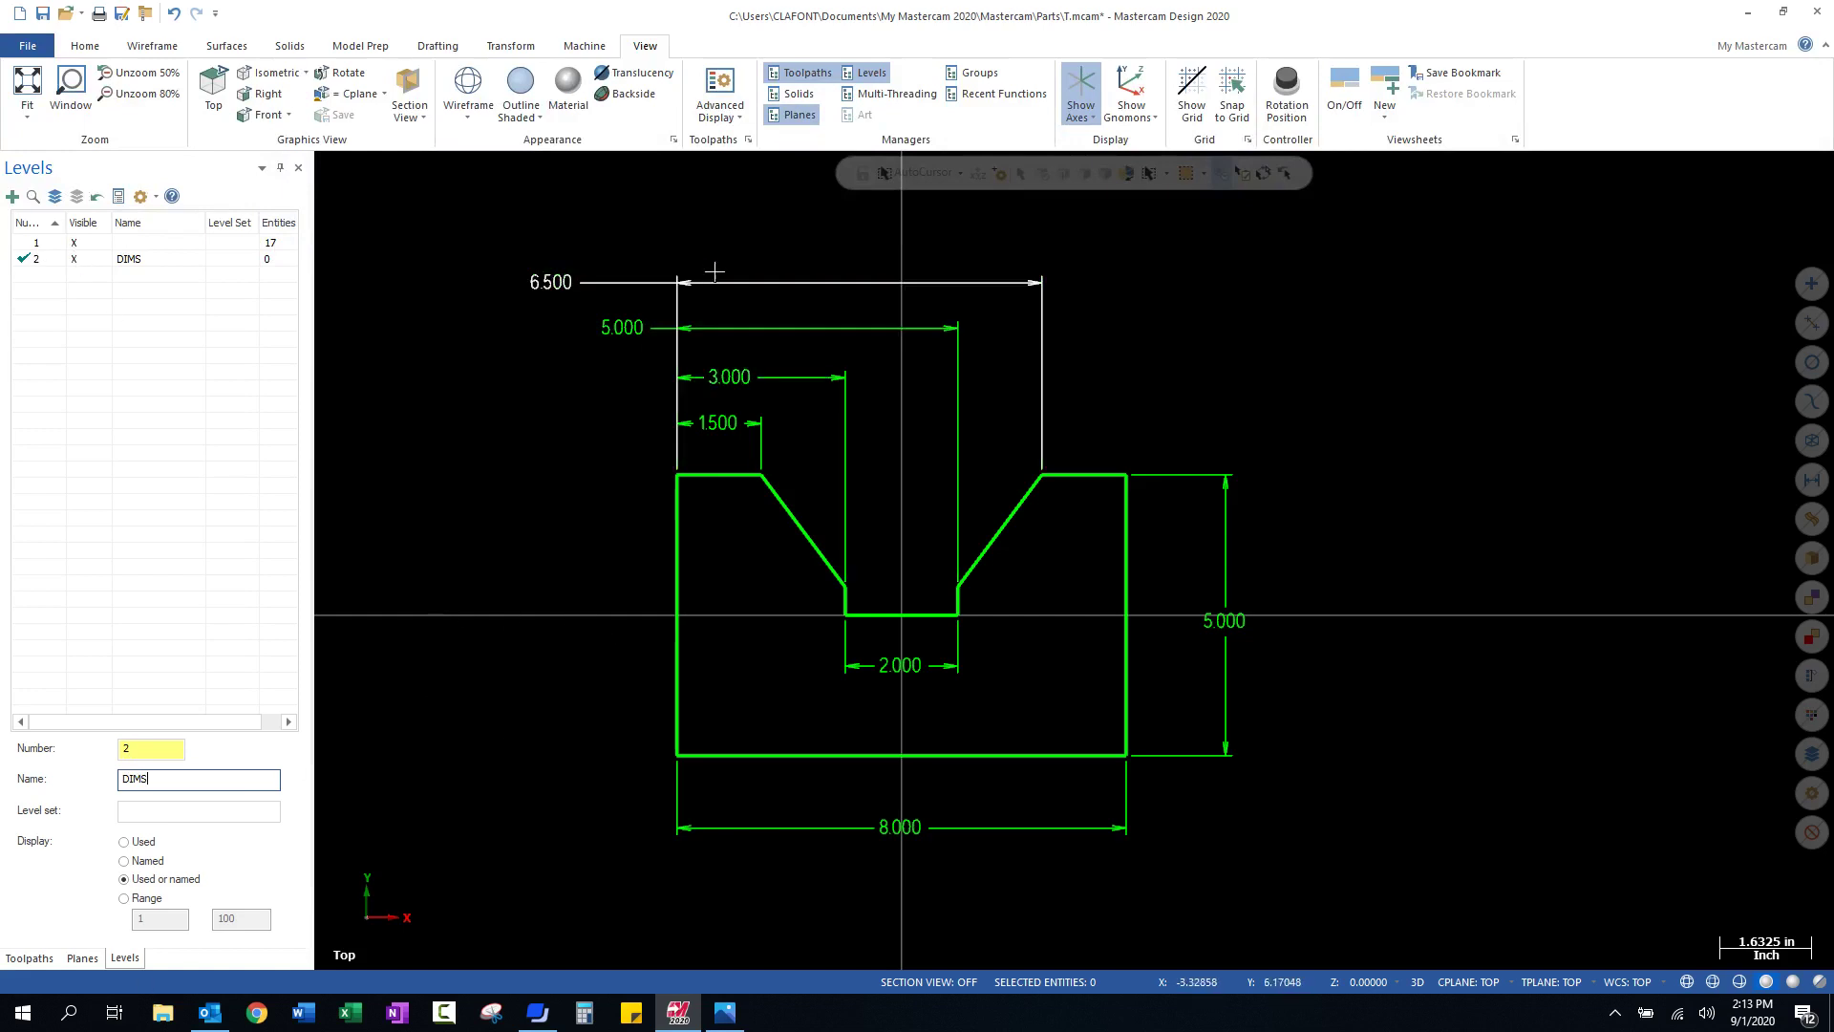
Select all seven dimensions: 6.500, 5.000, 3.000, 1.500, 2.000, vertical 5.000 and 8.000
{"action": "left_click", "coordinate": [820, 282]}
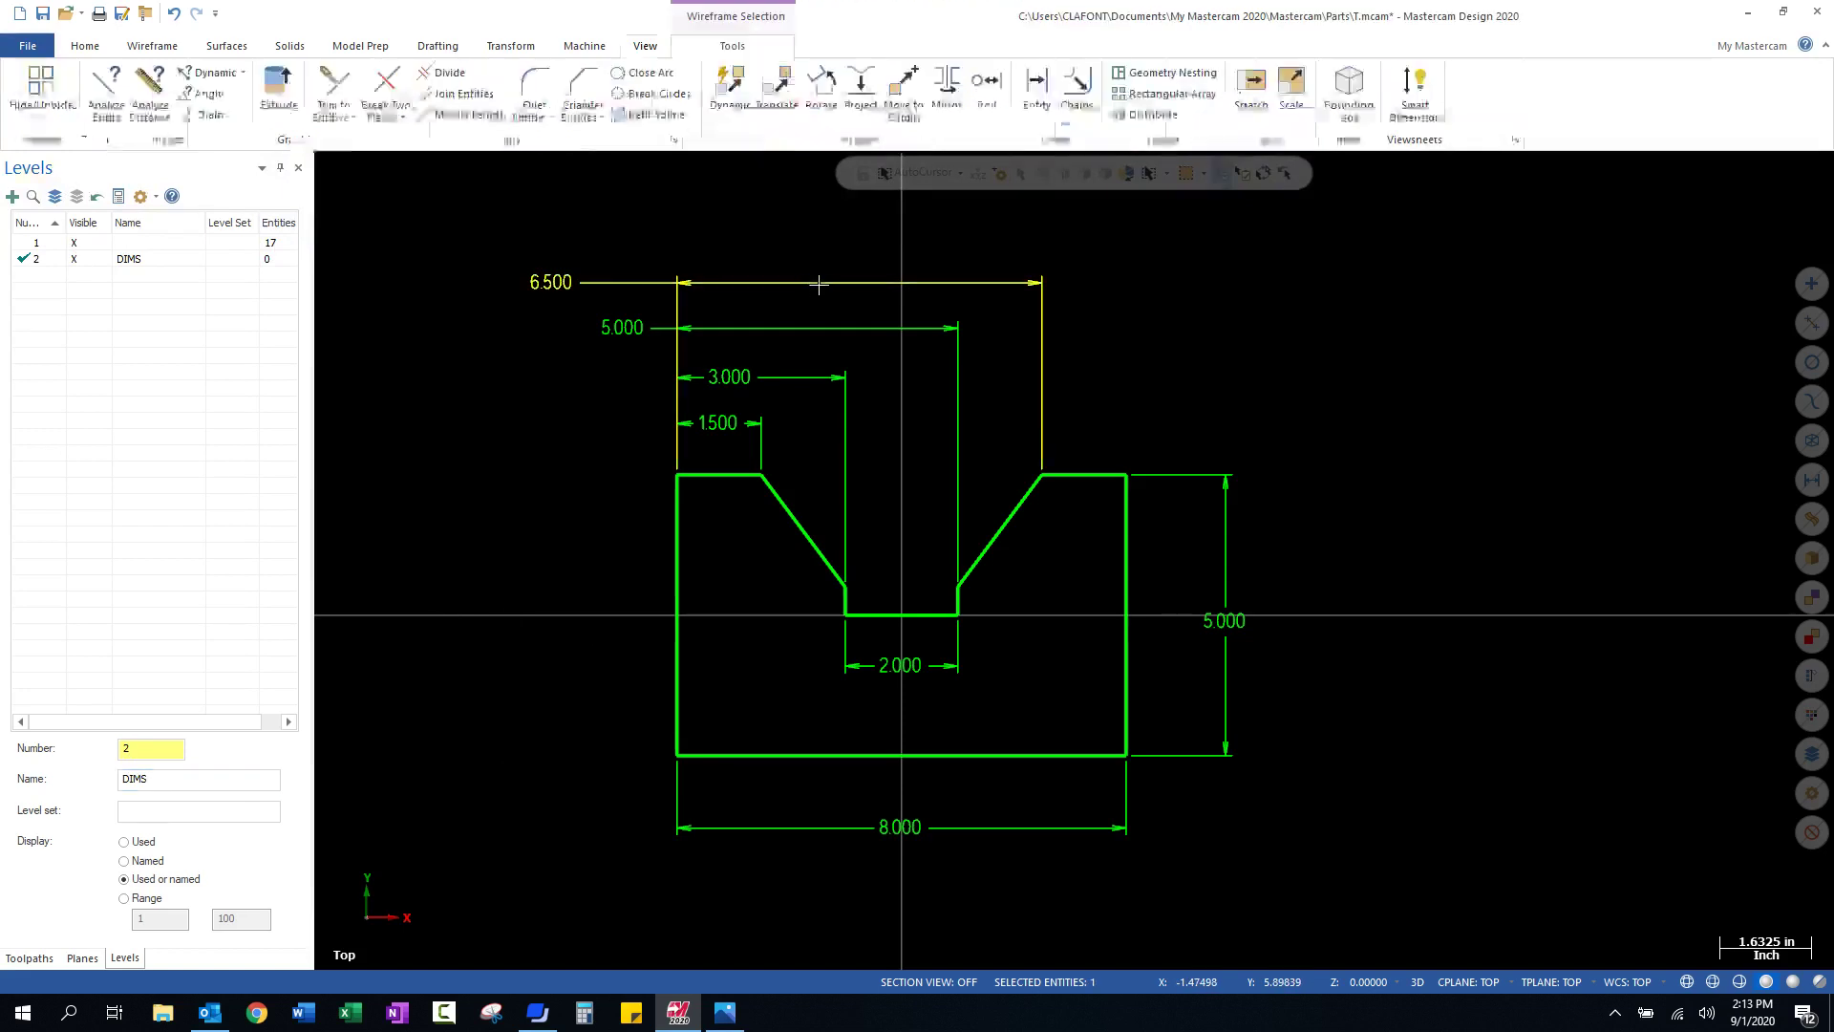
{"action": "left_click", "coordinate": [786, 327]}
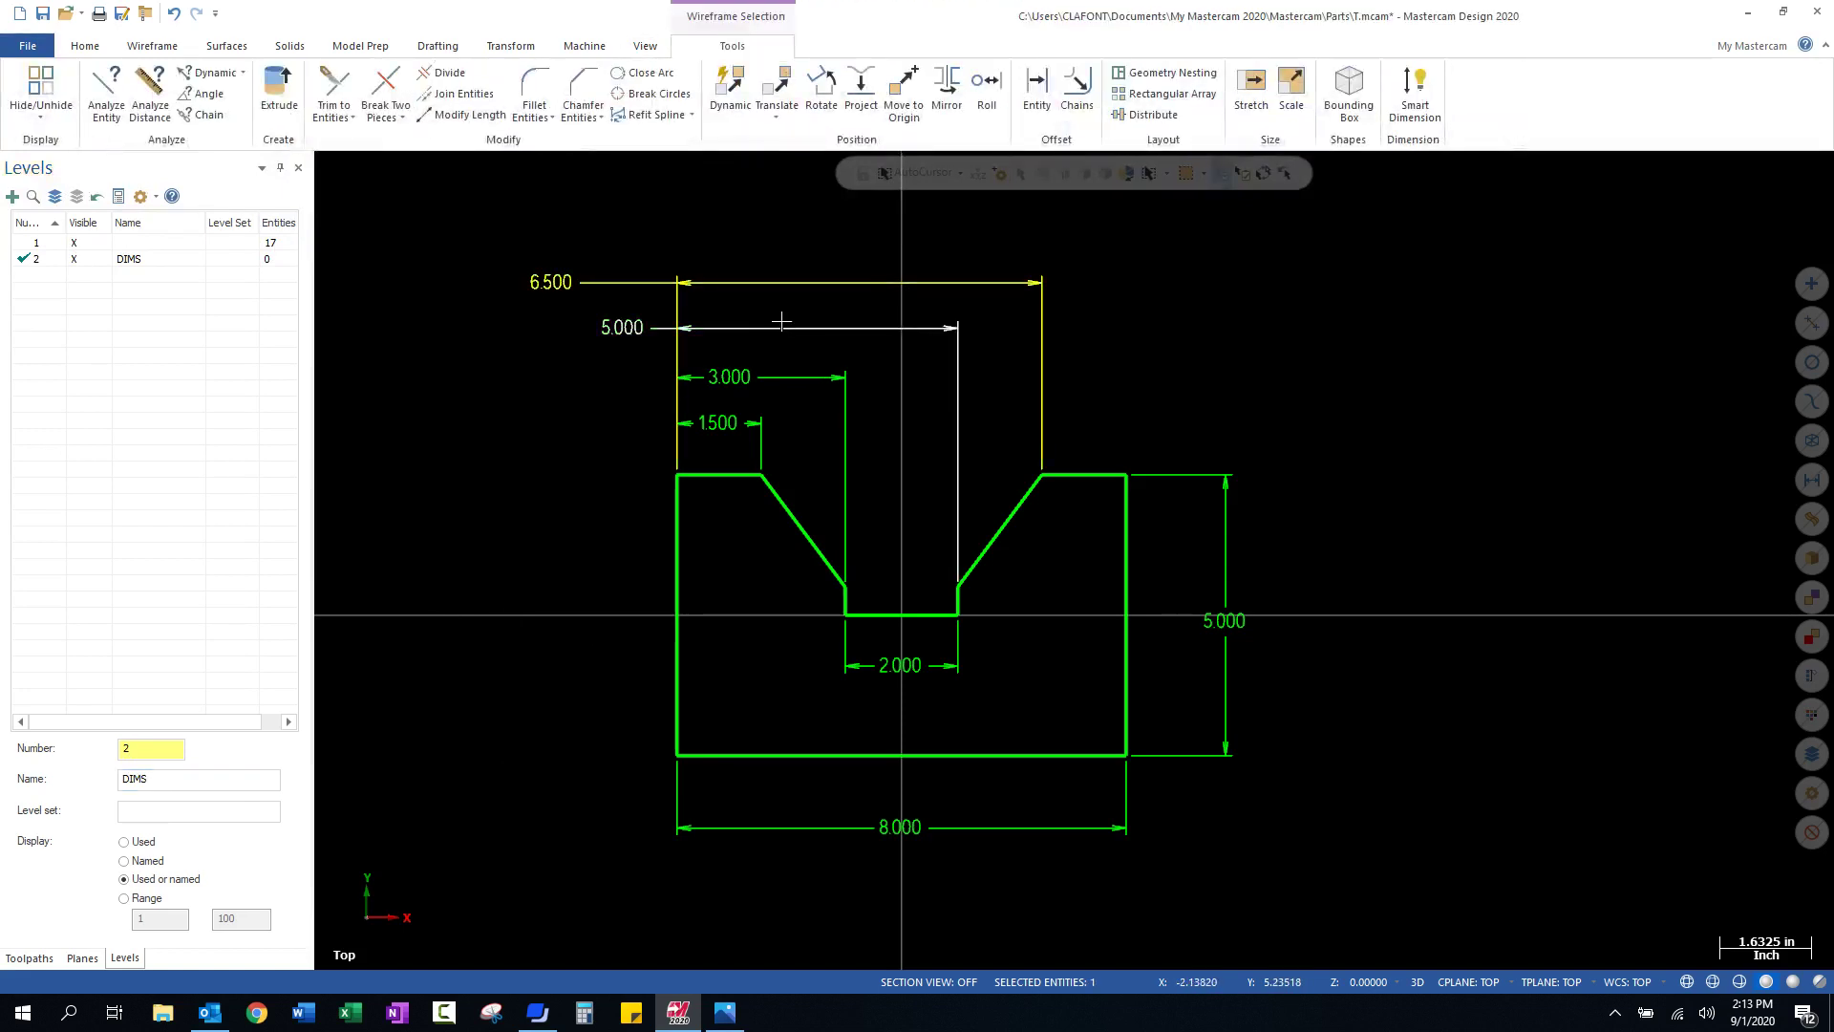
{"action": "left_click", "coordinate": [756, 377]}
{"action": "left_click", "coordinate": [750, 424]}
{"action": "left_click", "coordinate": [941, 665]}
{"action": "left_click", "coordinate": [1226, 573]}
{"action": "left_click", "coordinate": [1037, 827]}
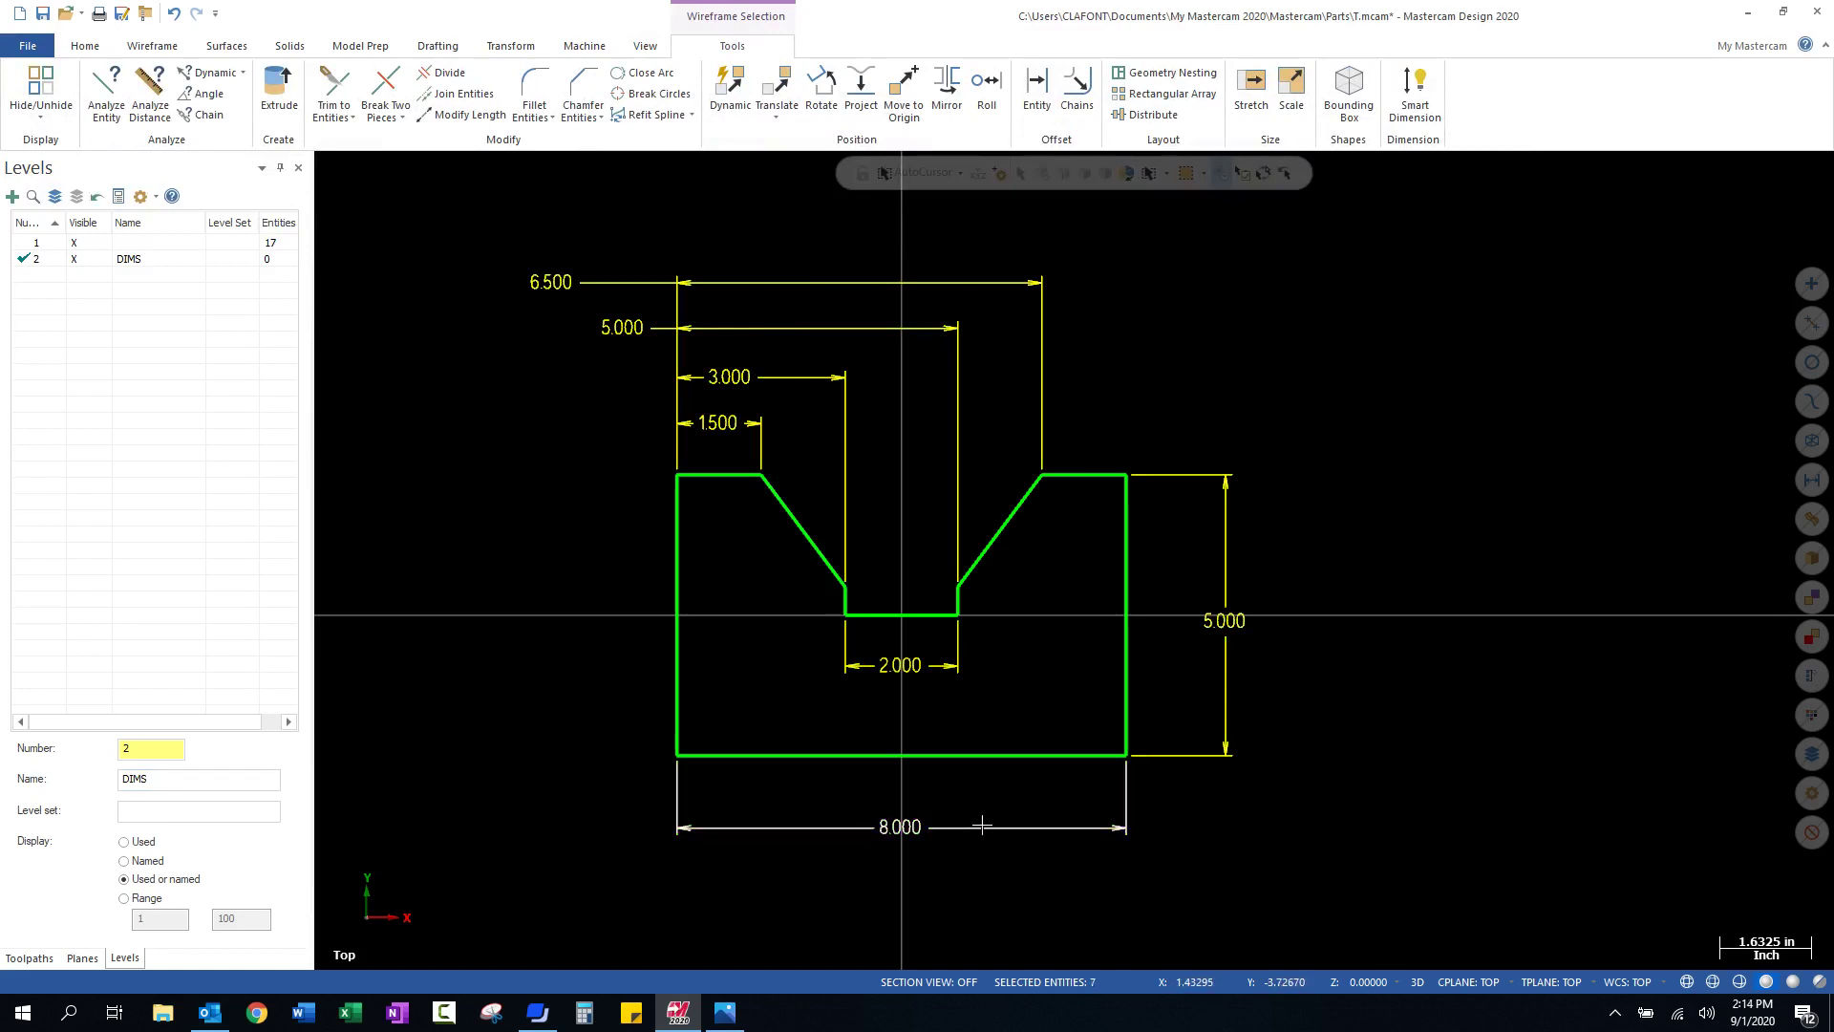
Pick the DIMS level for the selection and bring up the Change Levels dialog
{"action": "right_click", "coordinate": [984, 829]}
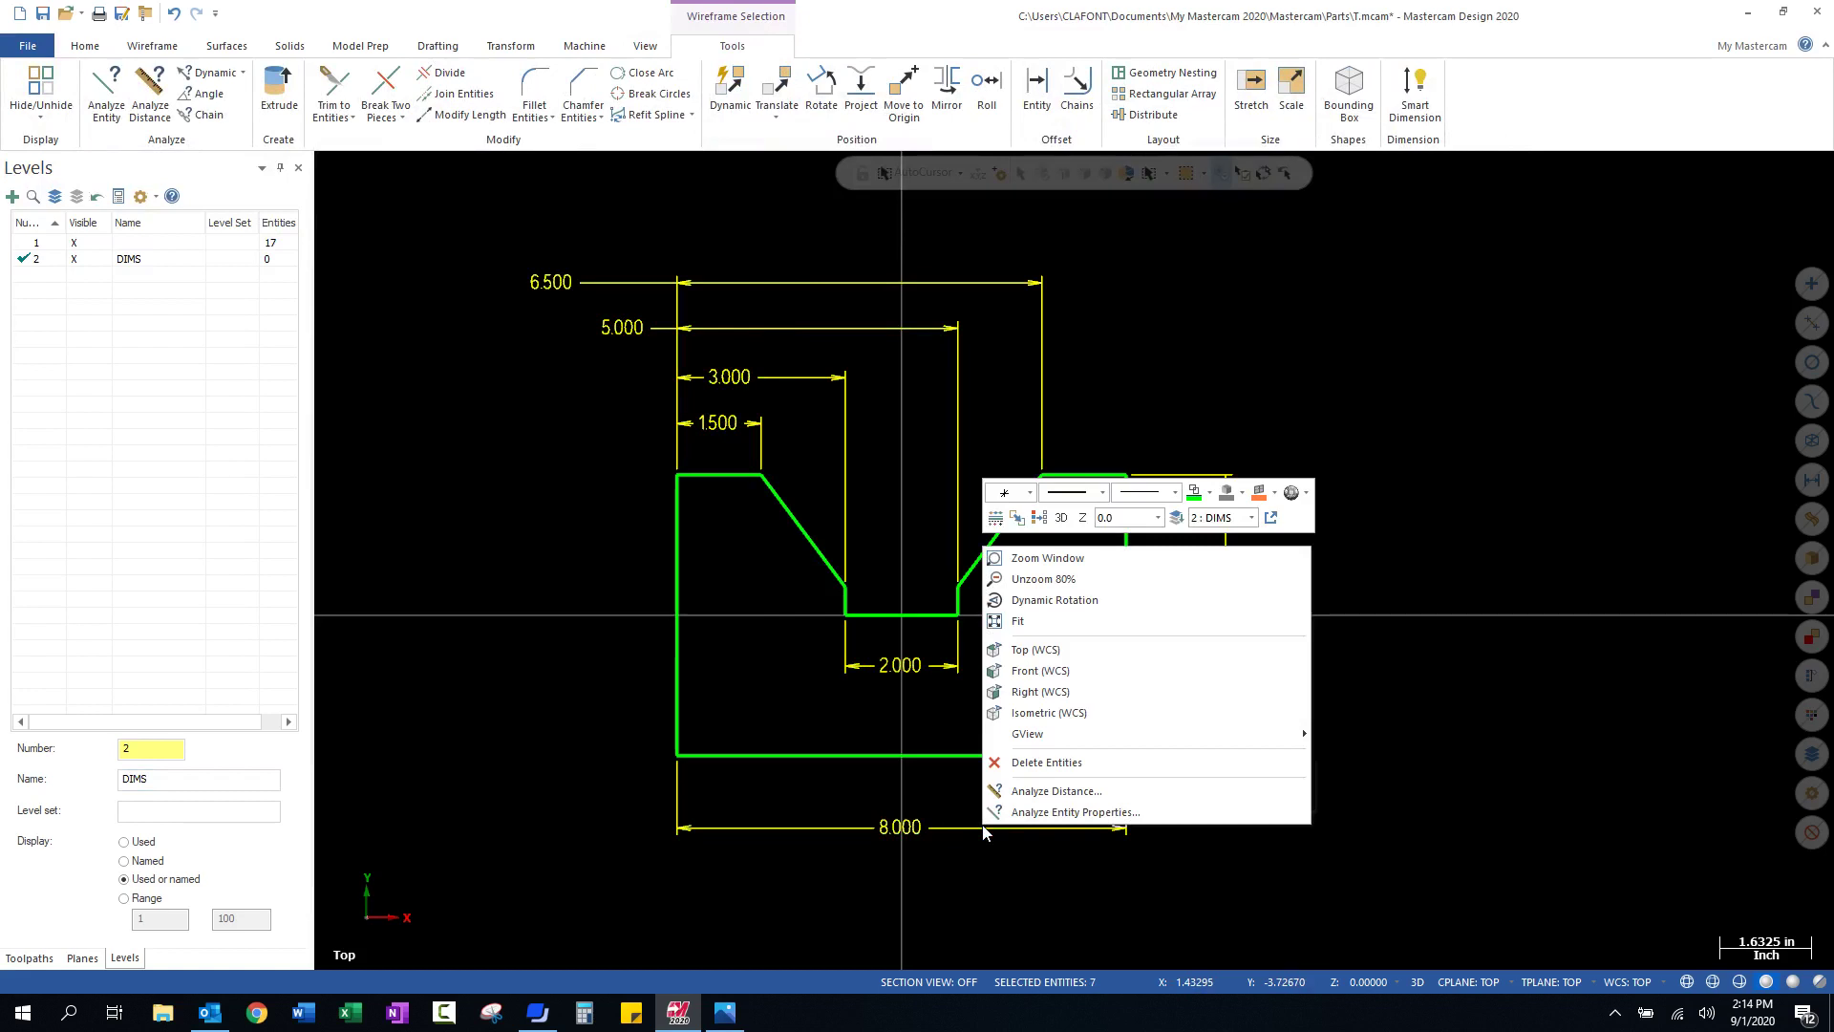
{"action": "left_click", "coordinate": [1252, 518]}
{"action": "left_click", "coordinate": [1296, 571]}
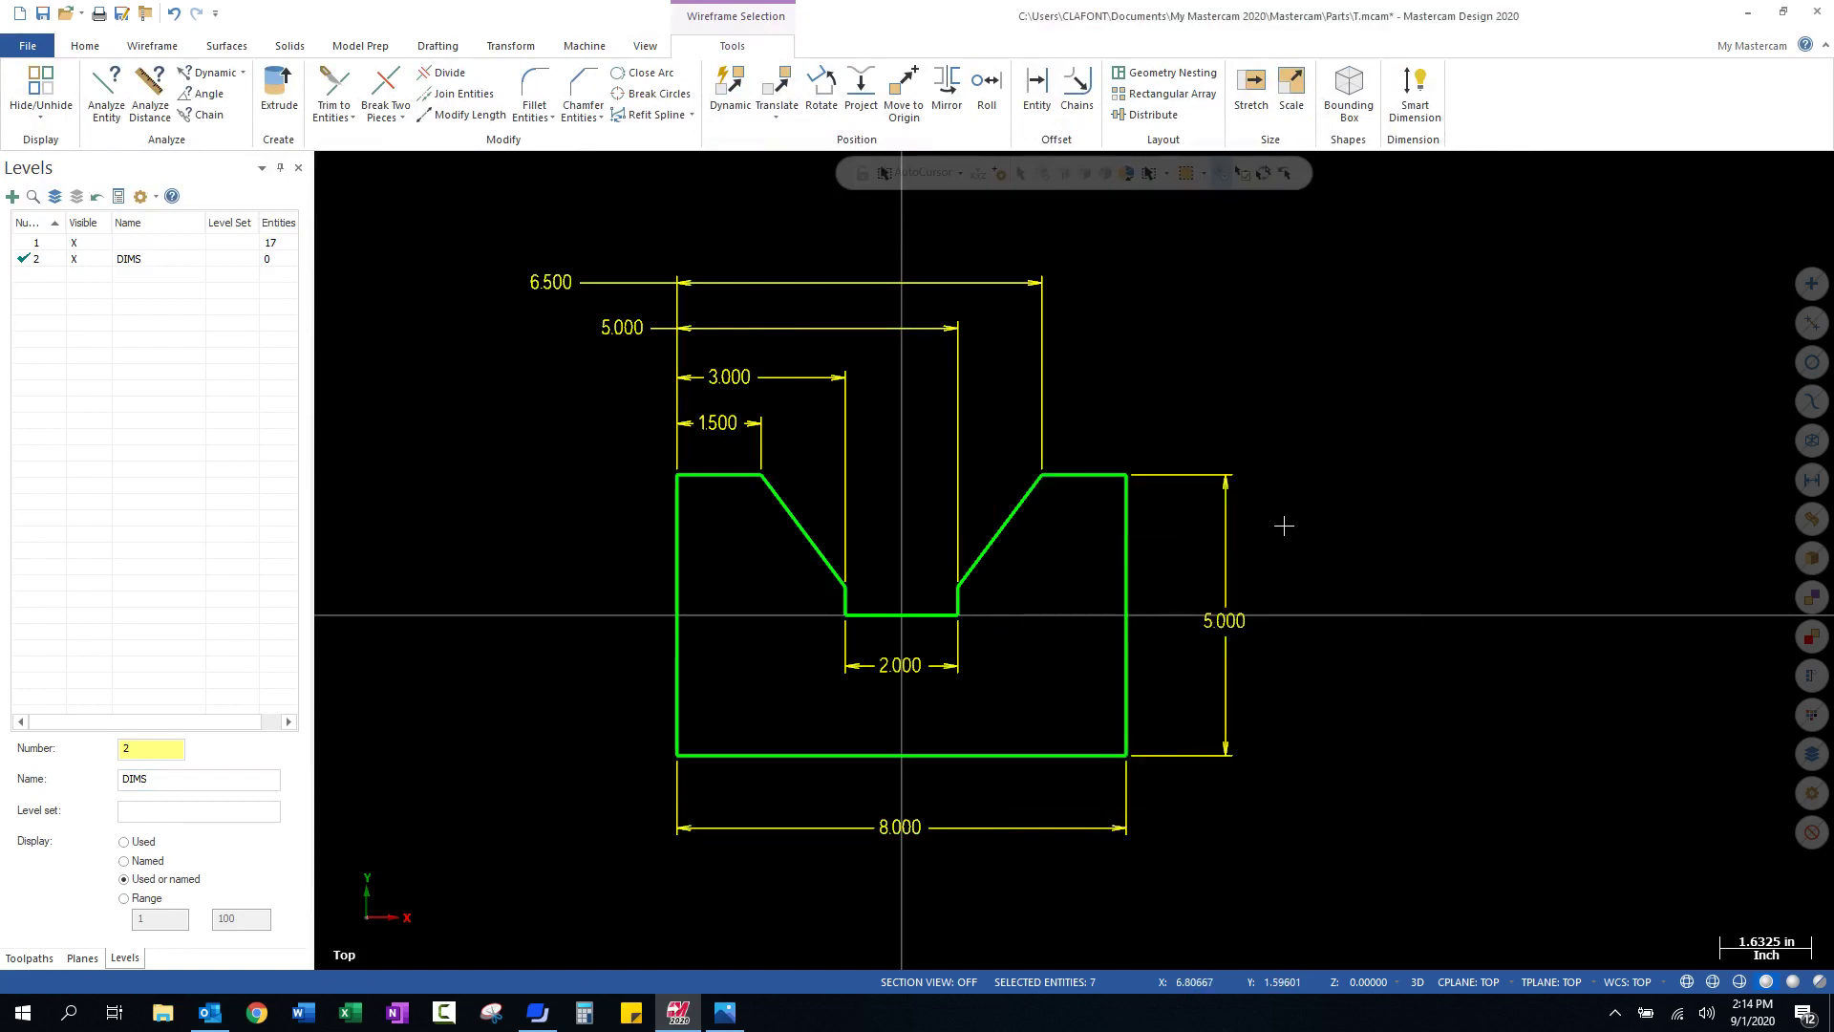
{"action": "right_click", "coordinate": [1223, 616]}
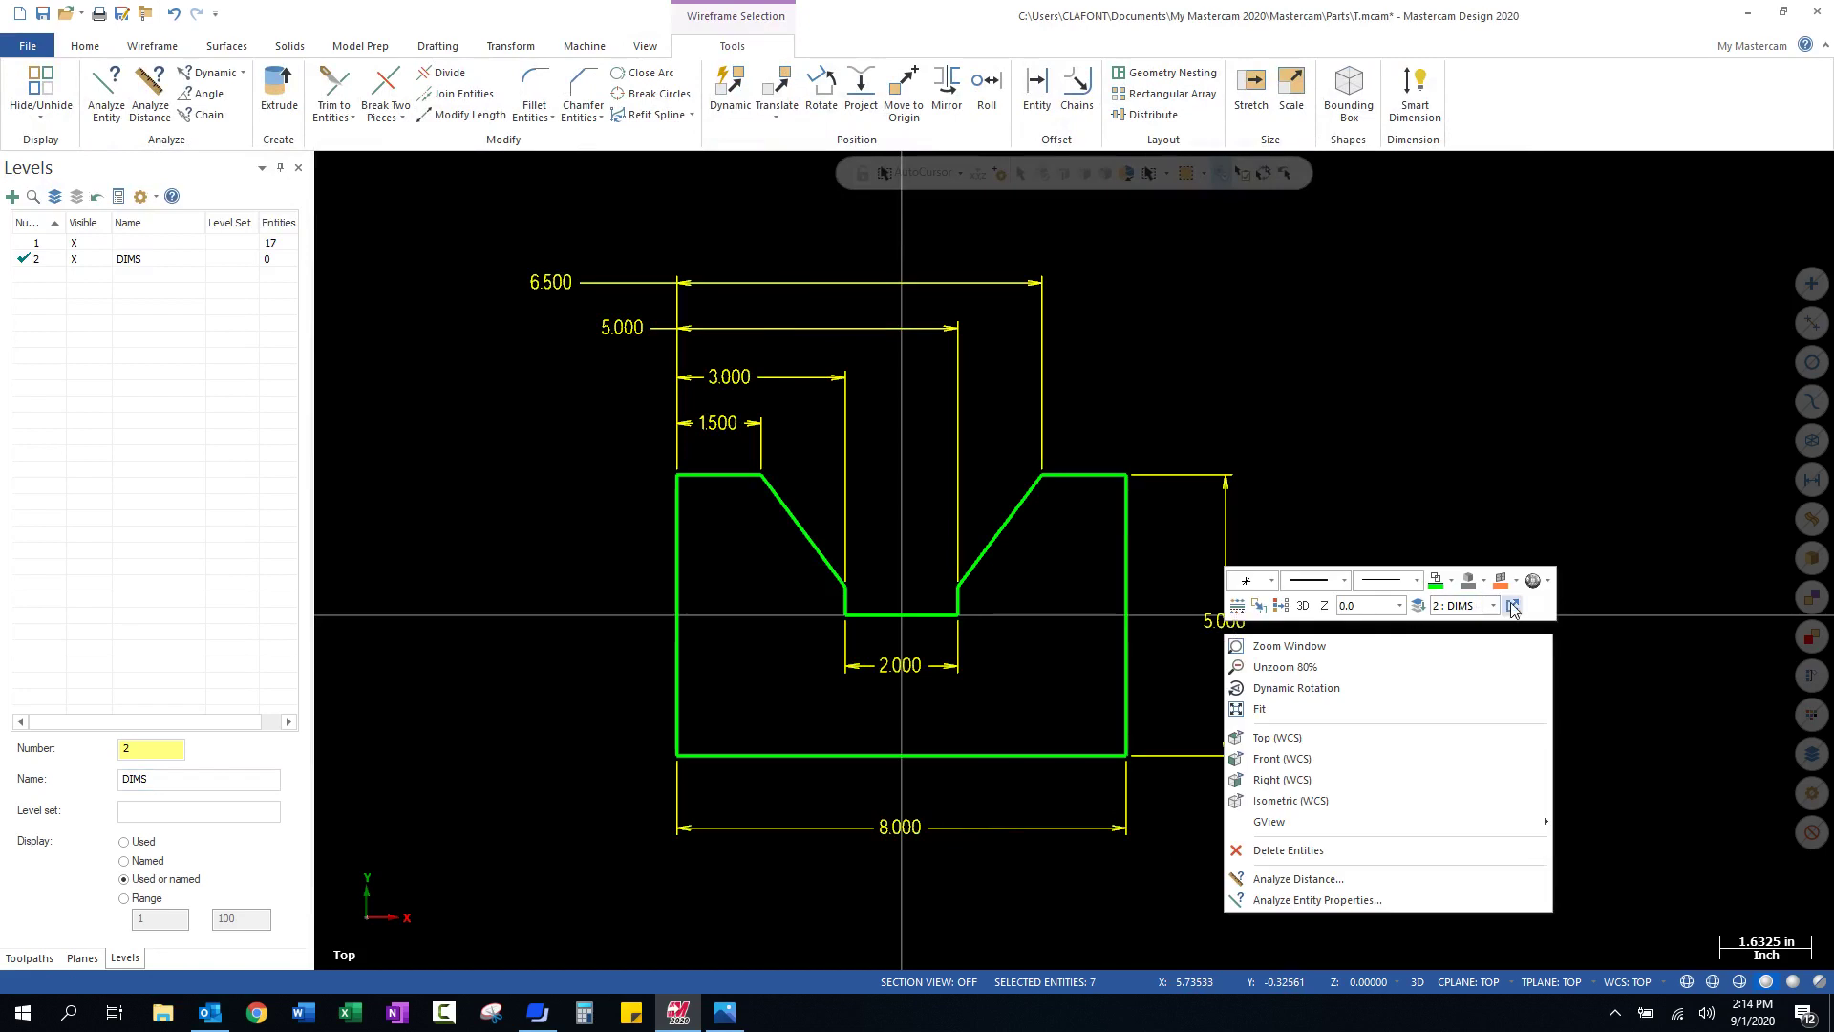
{"action": "left_click", "coordinate": [1418, 606]}
{"action": "left_click_drag", "start_coordinate": [103, 199], "coordinate": [380, 328]}
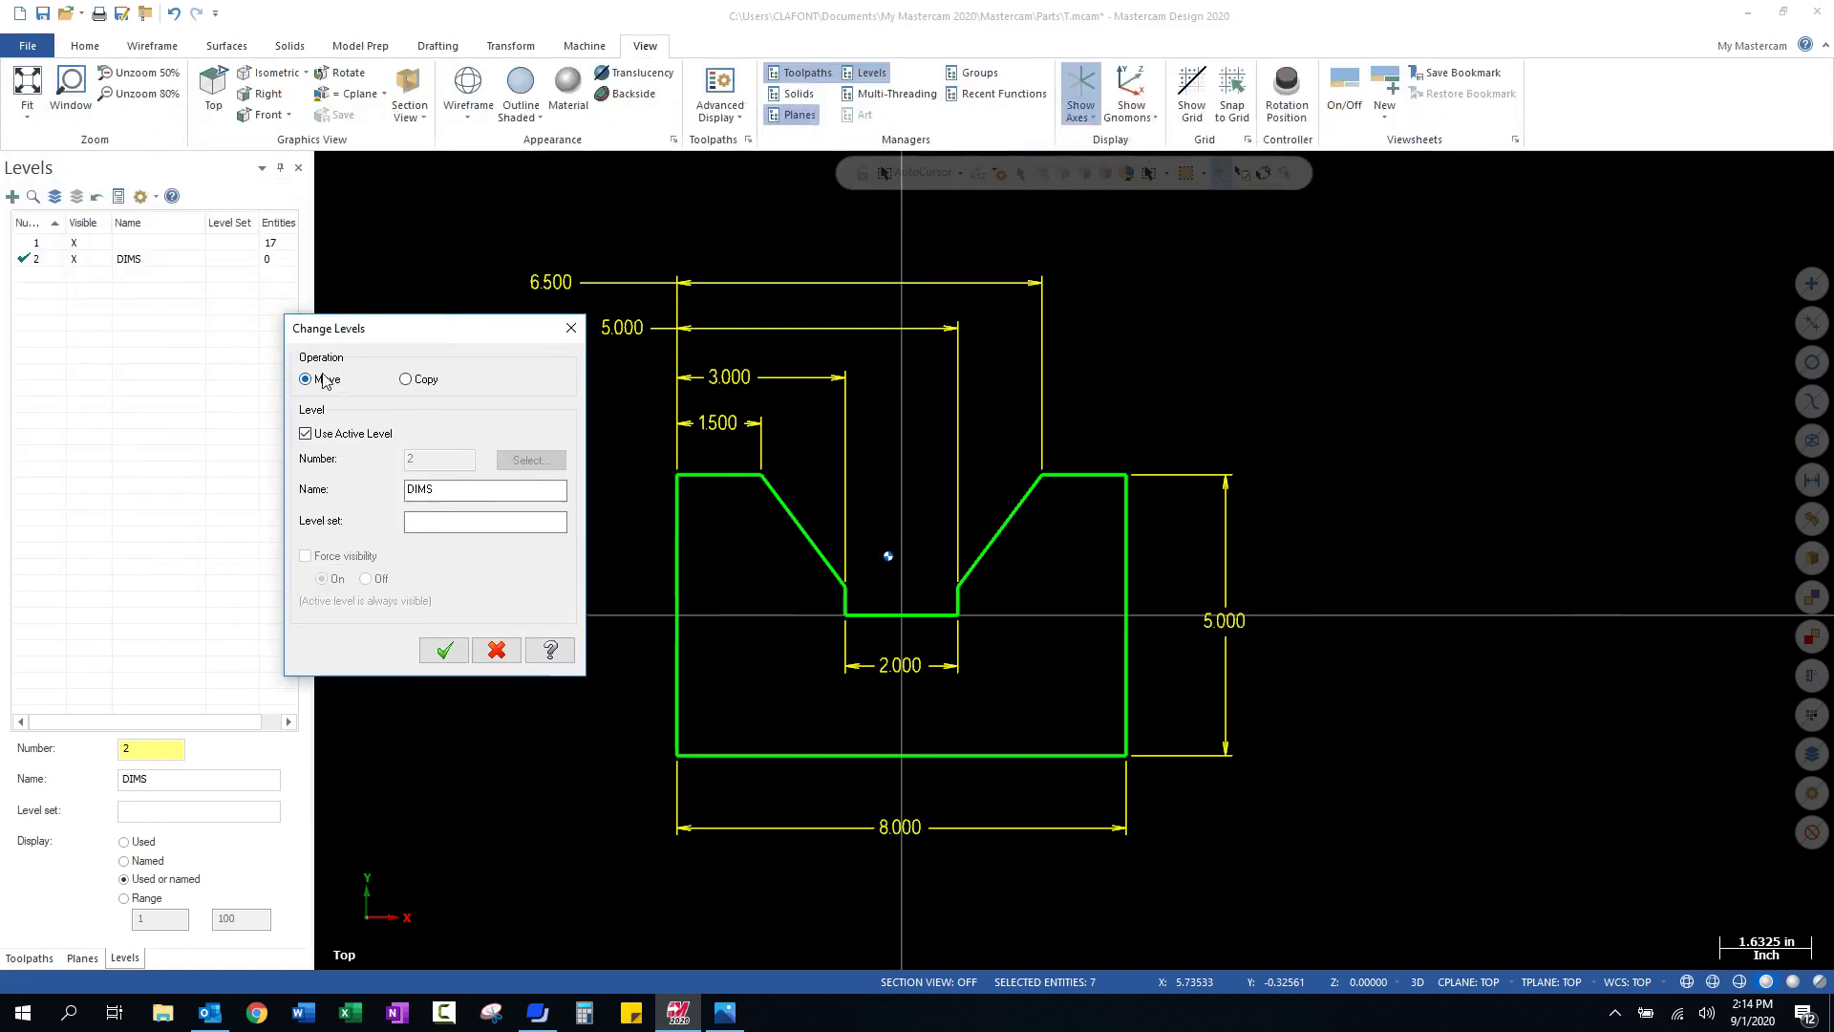
Move the seven dimensions to level number 2 in Change Levels and confirm
{"action": "left_click", "coordinate": [336, 434]}
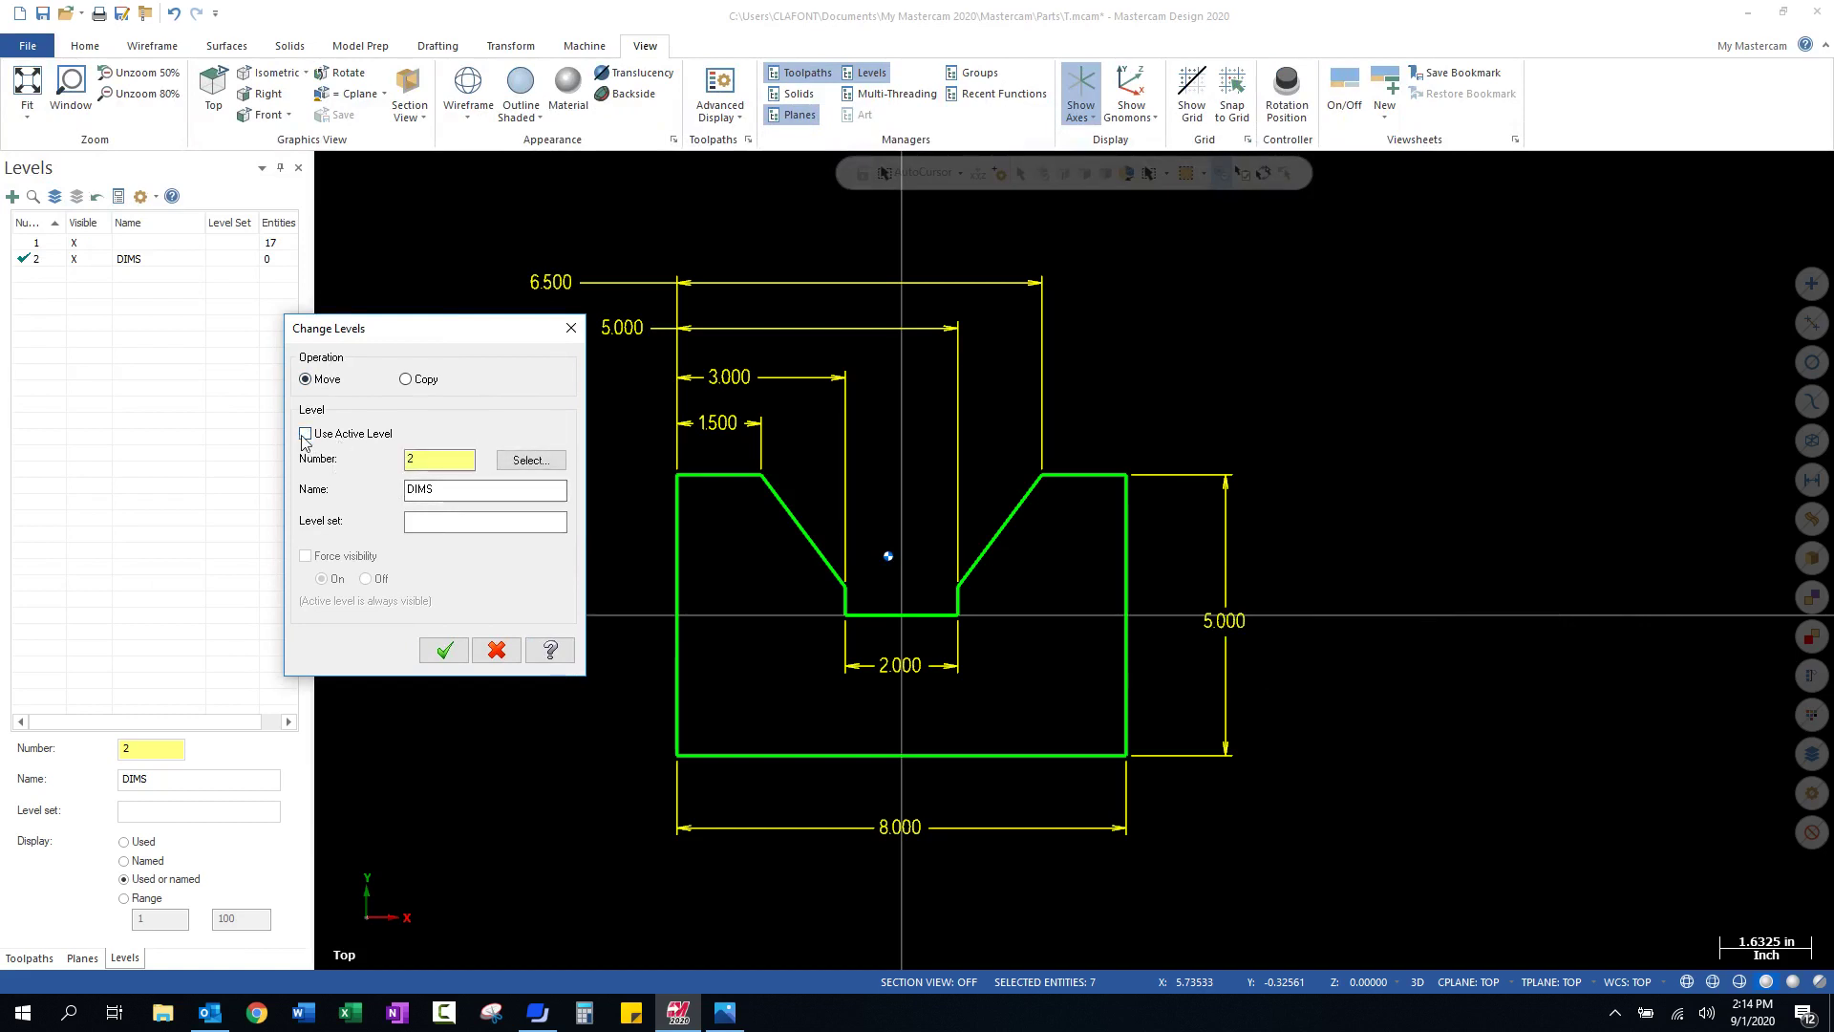
{"action": "left_click_drag", "start_coordinate": [420, 462], "coordinate": [396, 462]}
{"action": "left_click", "coordinate": [420, 461]}
{"action": "left_click", "coordinate": [444, 651]}
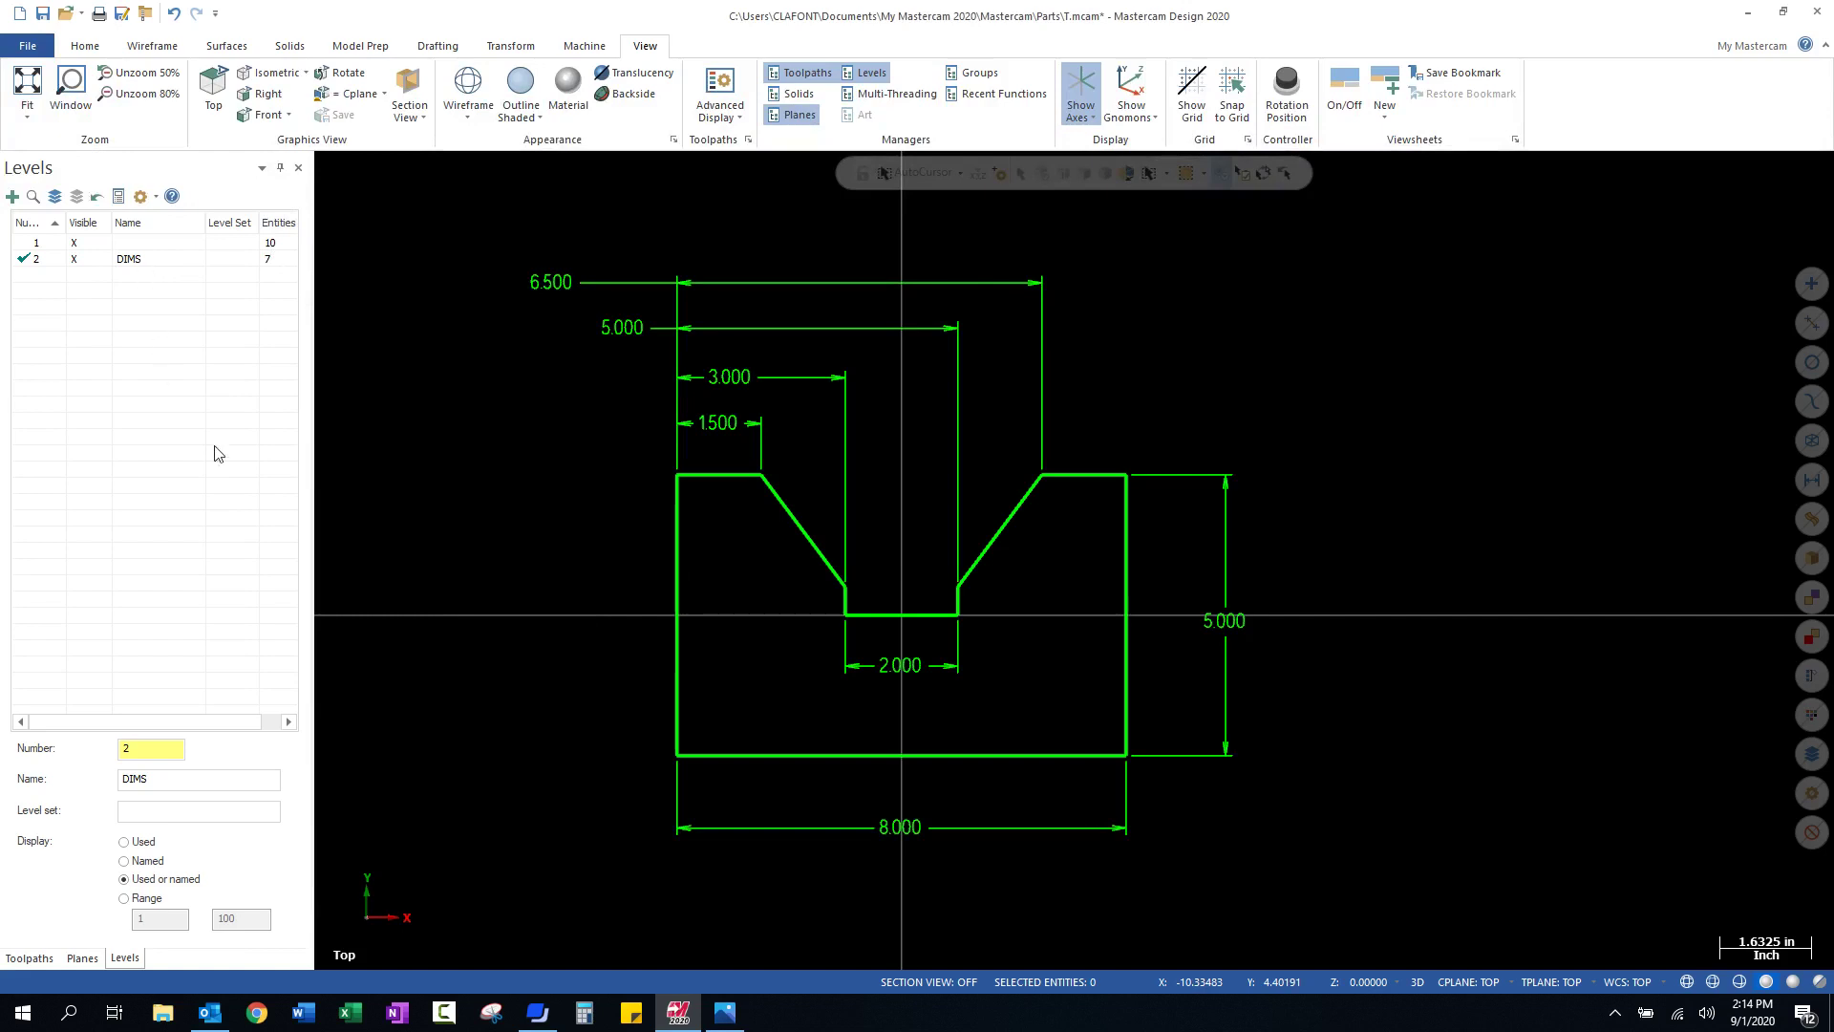
Make level 1 current and hide level 2 (DIMS), leaving only the V-notch outline visible
{"action": "left_click", "coordinate": [76, 266]}
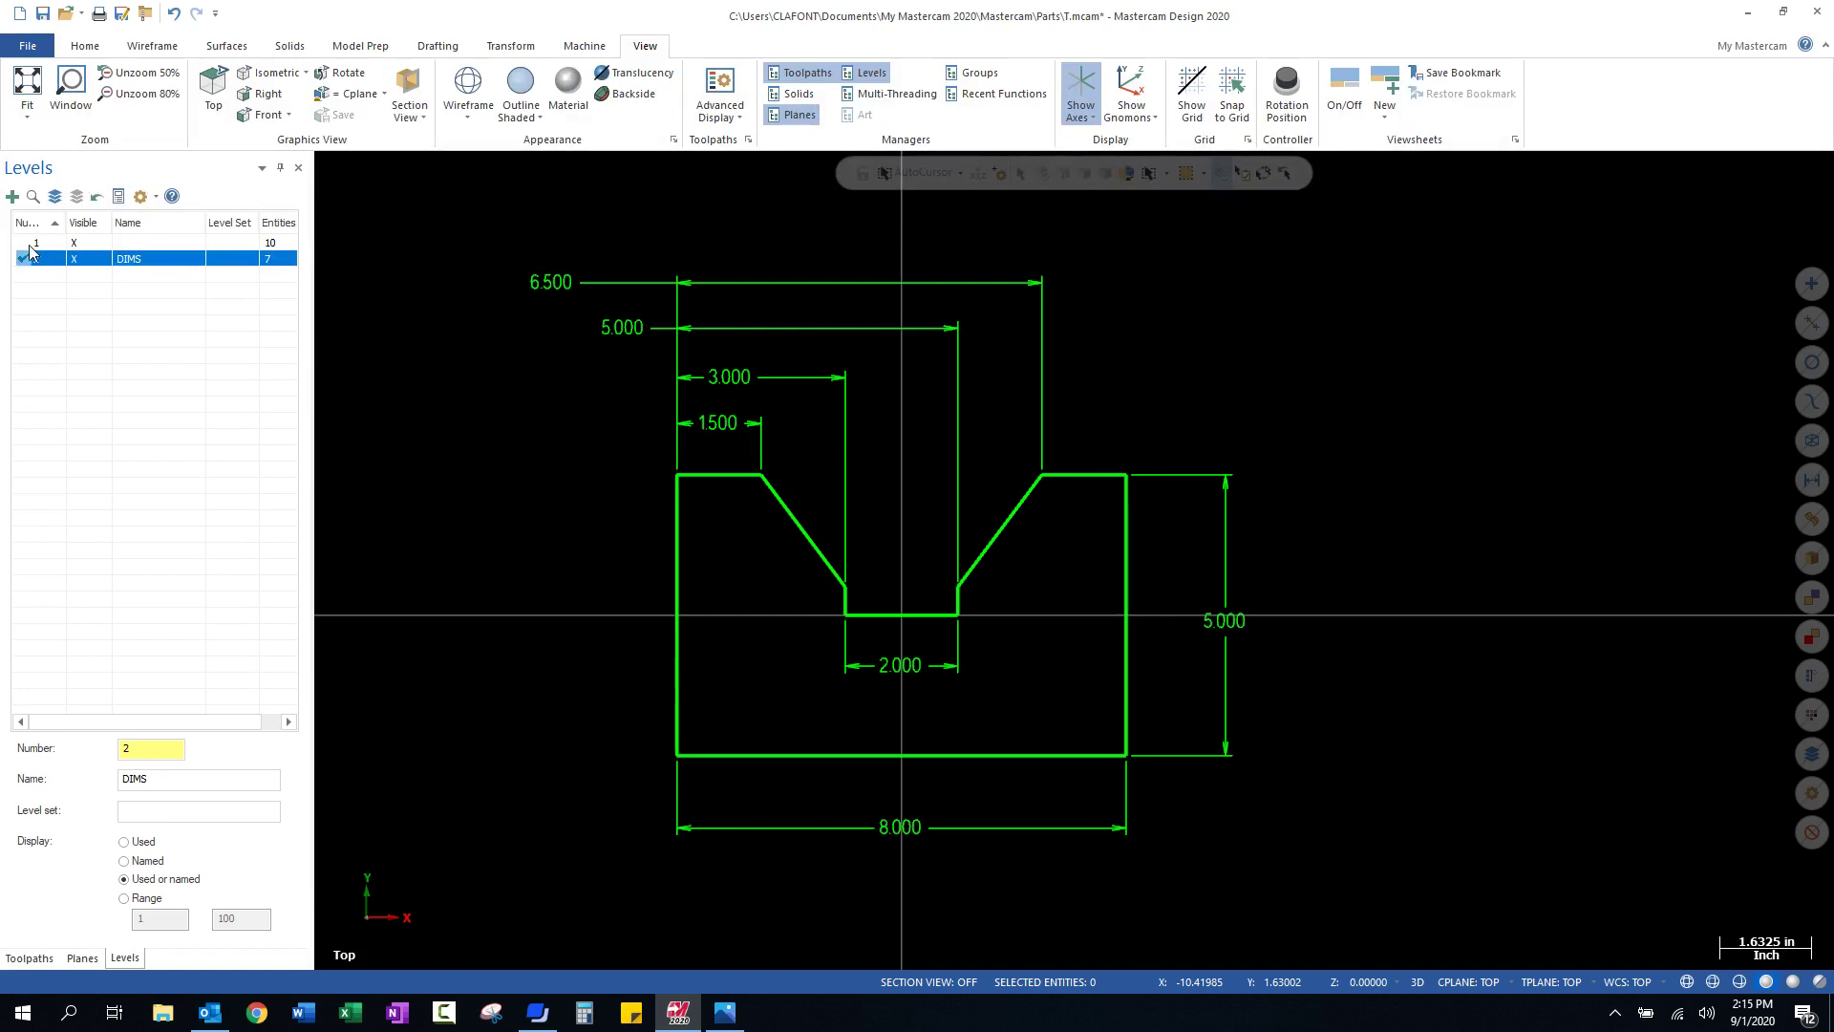
{"action": "left_click", "coordinate": [32, 245]}
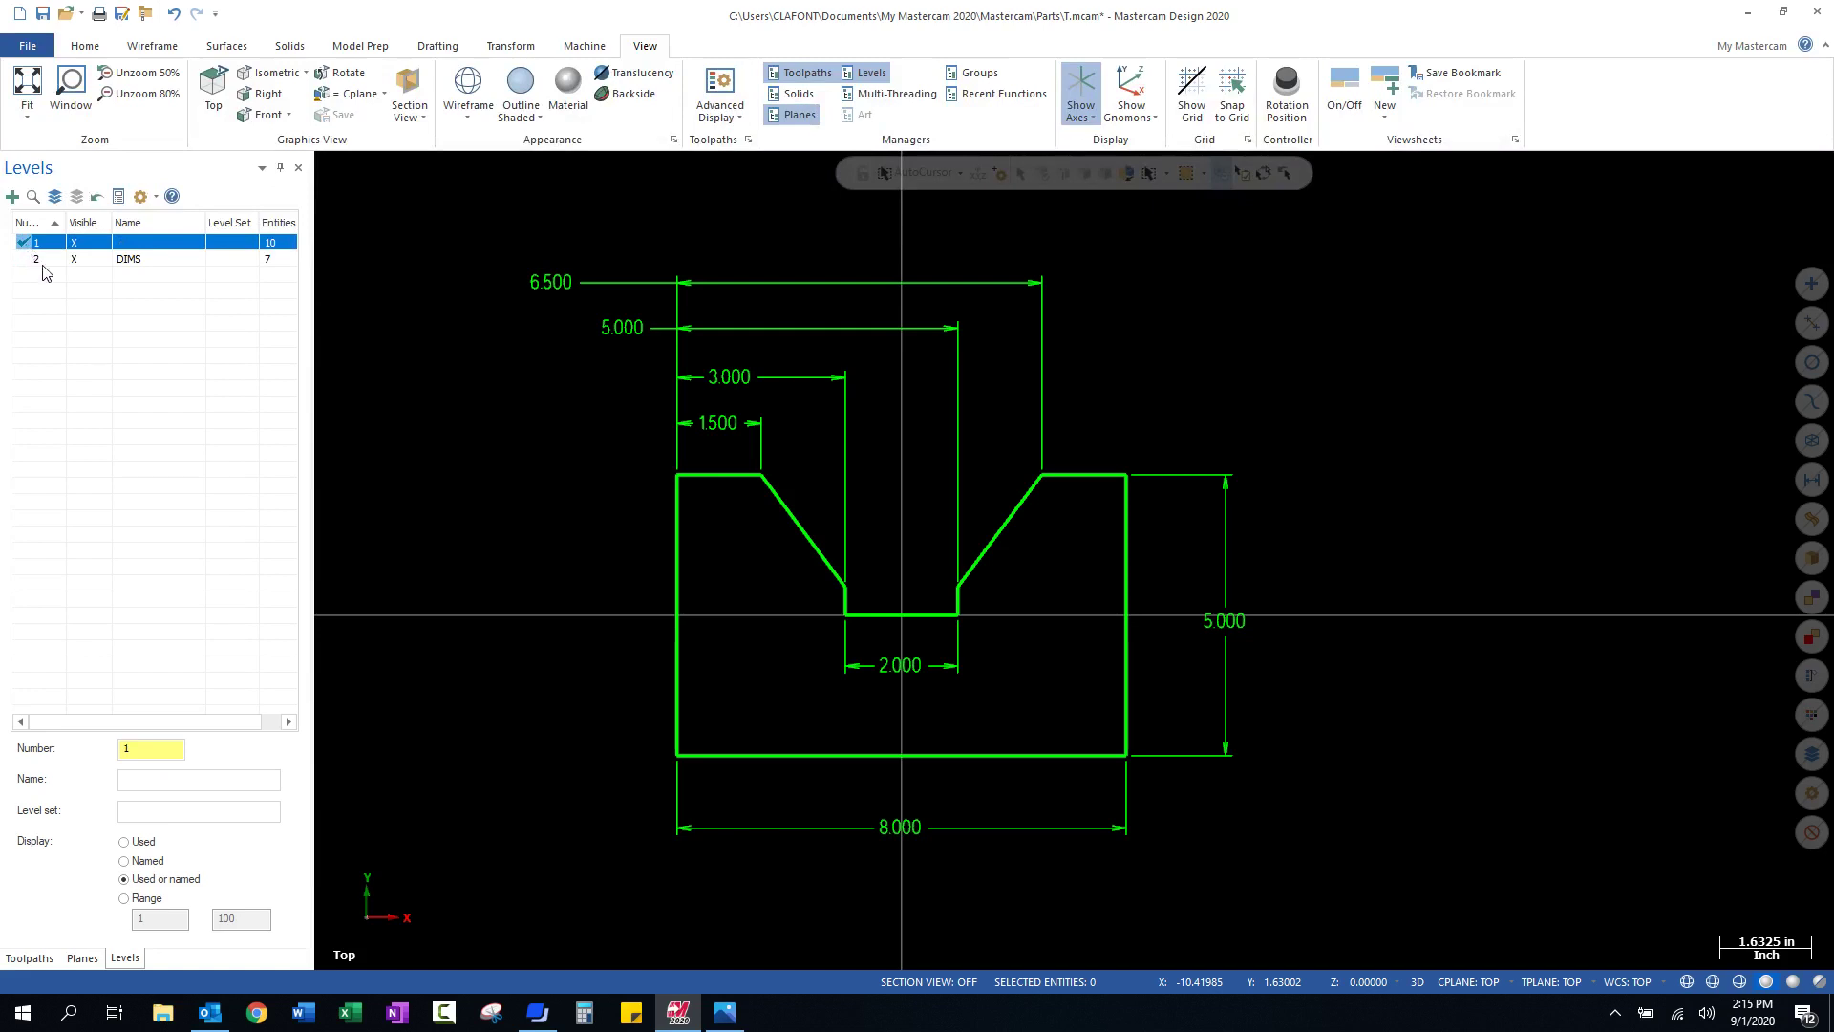
{"action": "left_click", "coordinate": [75, 260]}
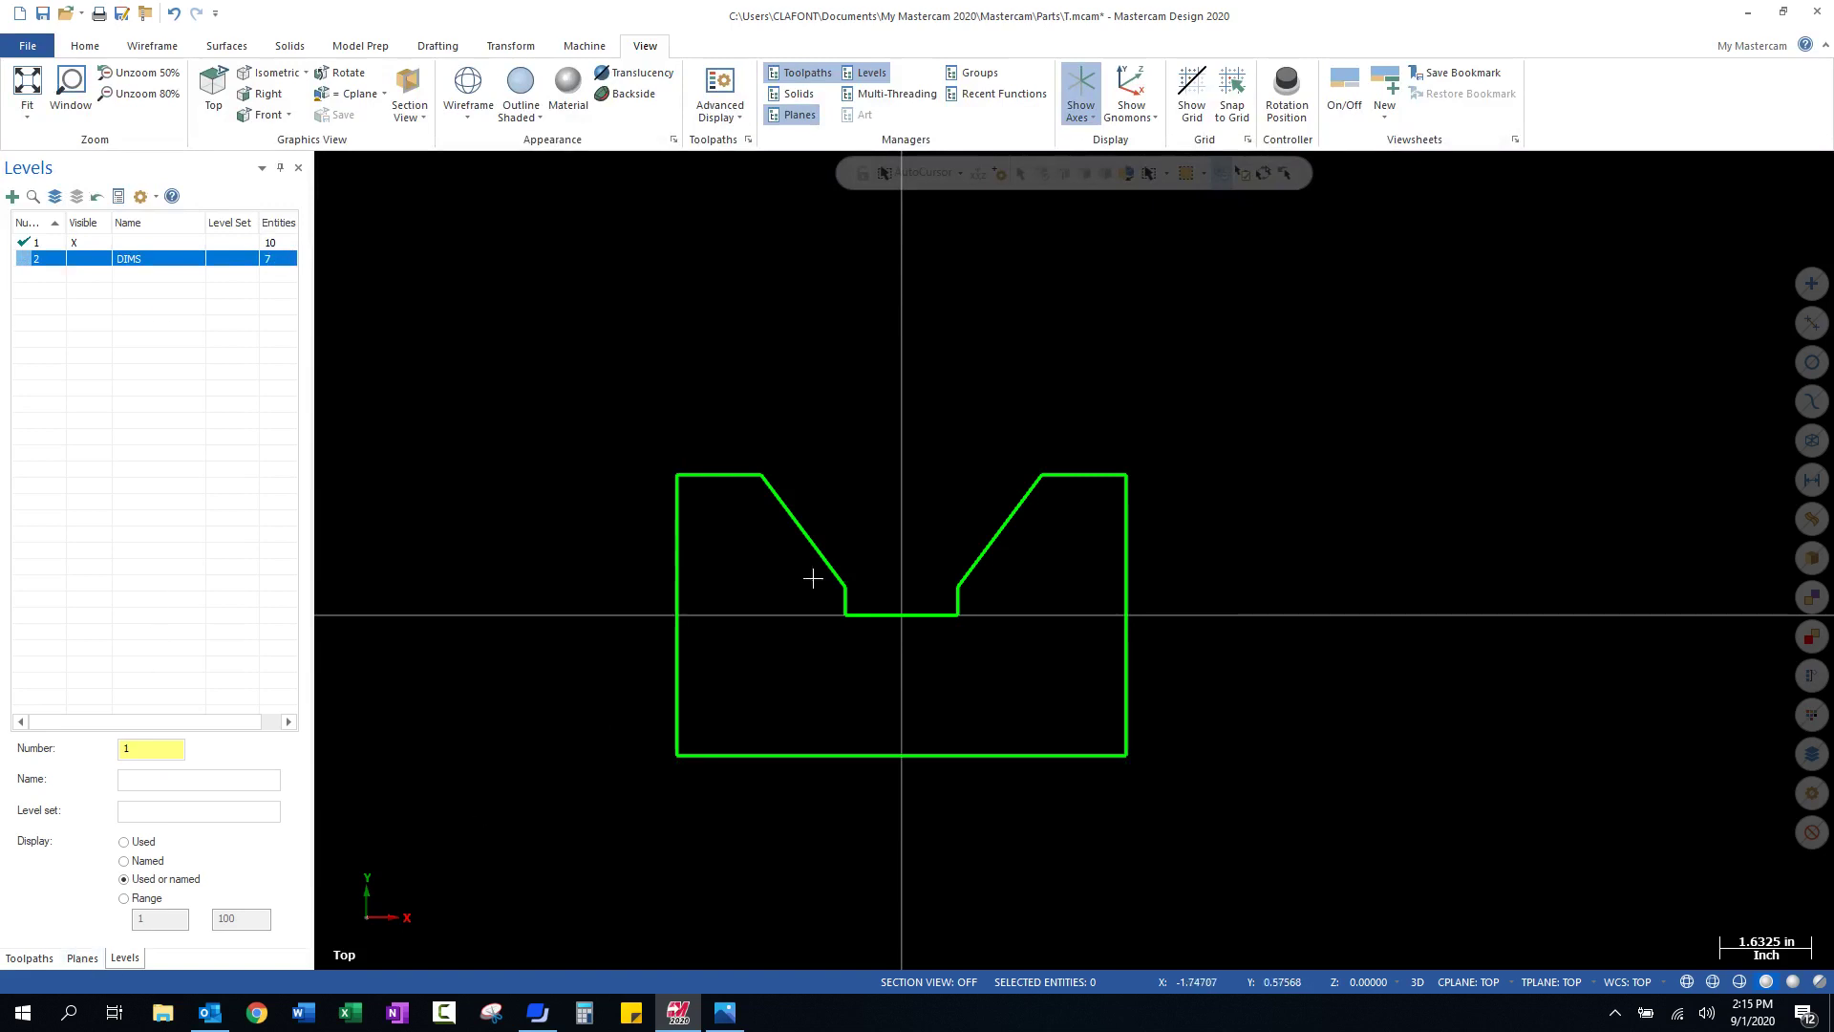
{"action": "scroll", "coordinate": [659, 733], "scroll_direction": "up", "scroll_amount": 2}
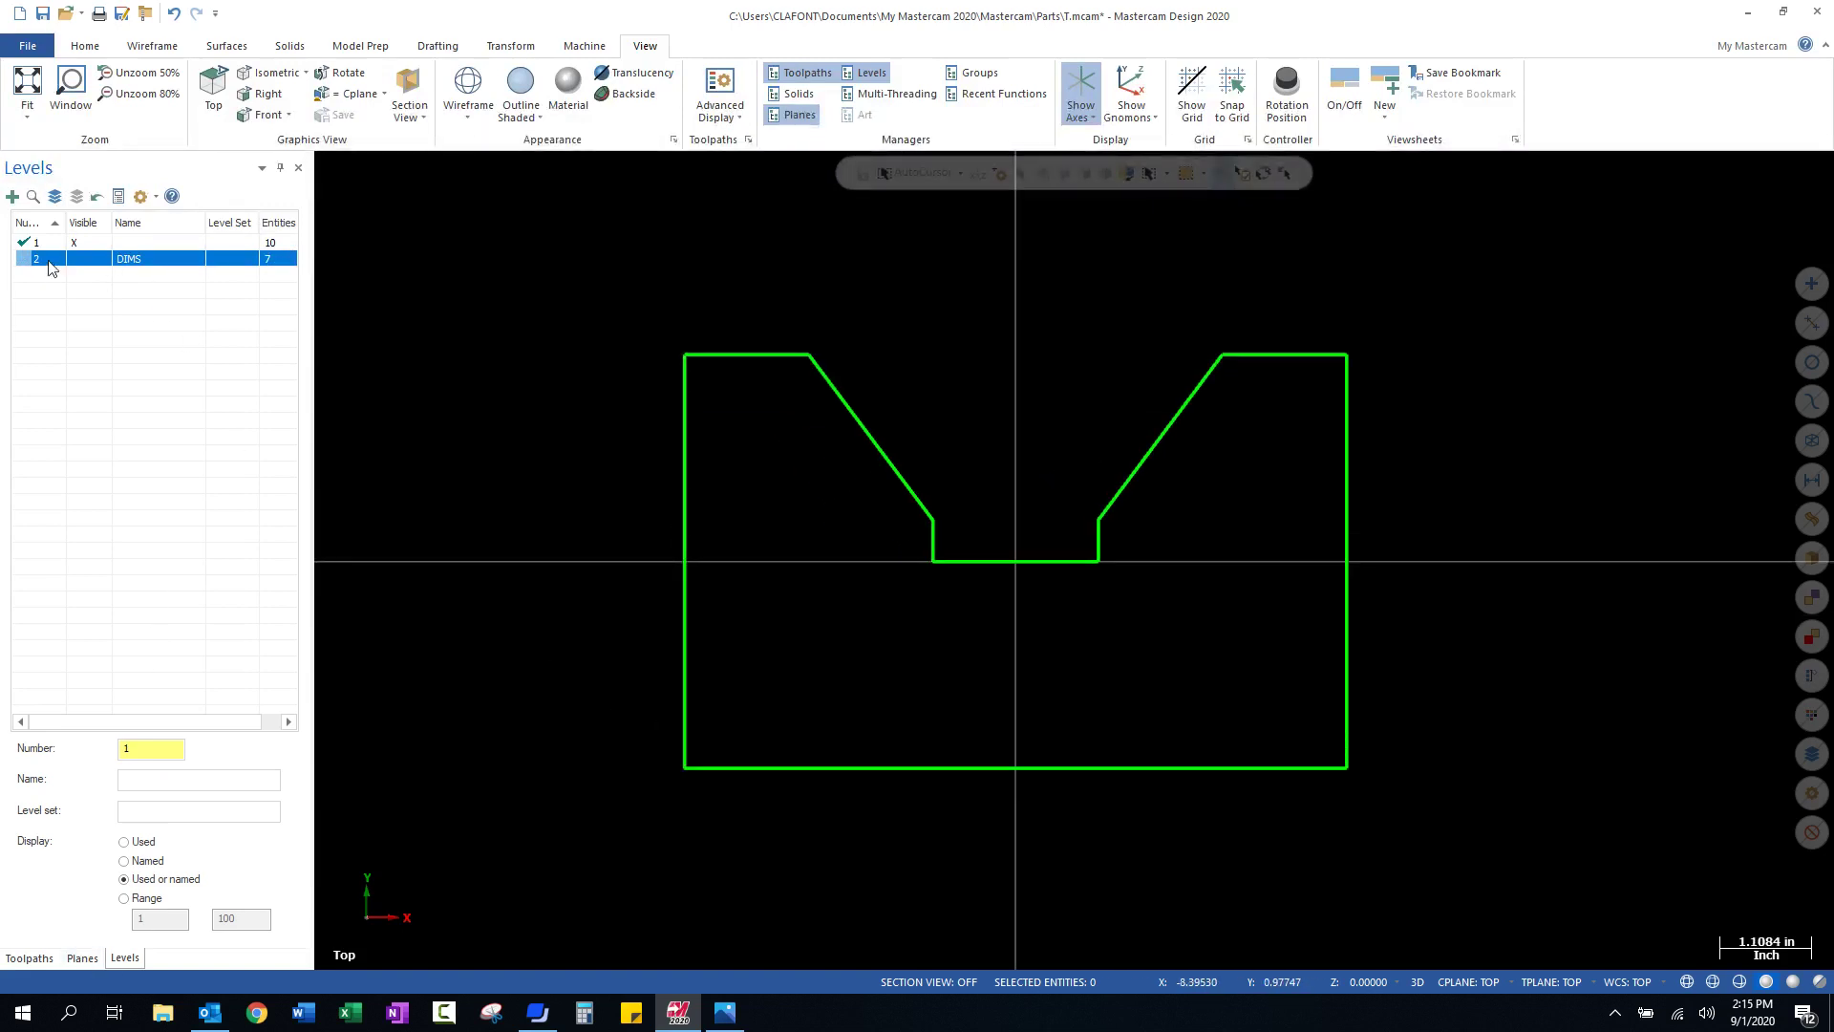